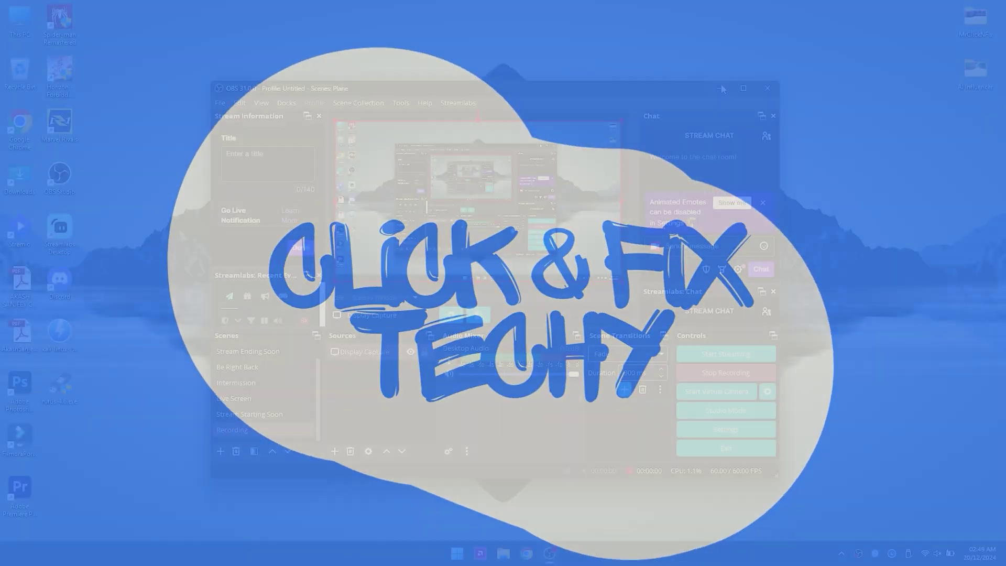
Step: Search the Start menu for 'crea' and launch 'Create and format hard disk partitions' (Disk Management)
left_click(458, 551)
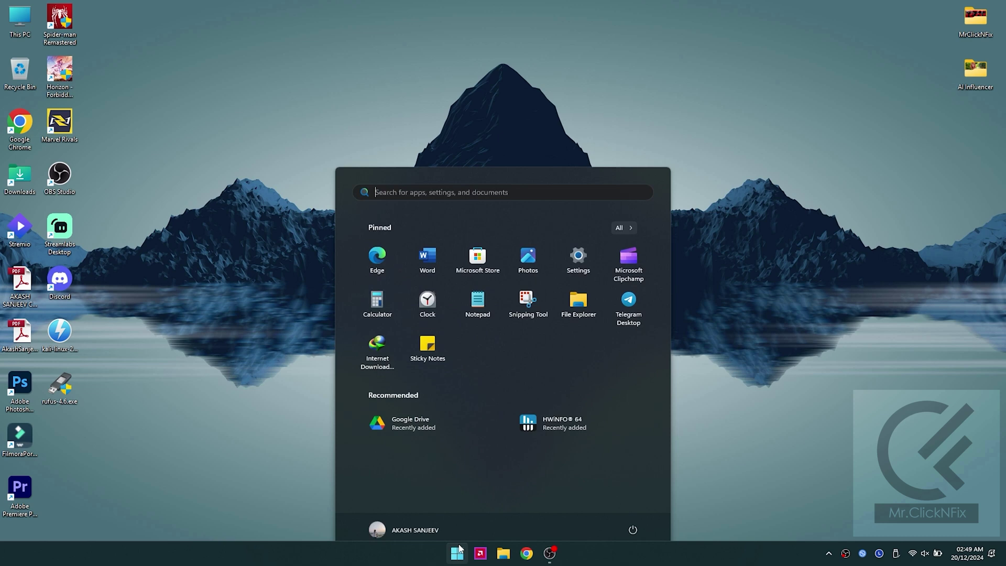
type("cre")
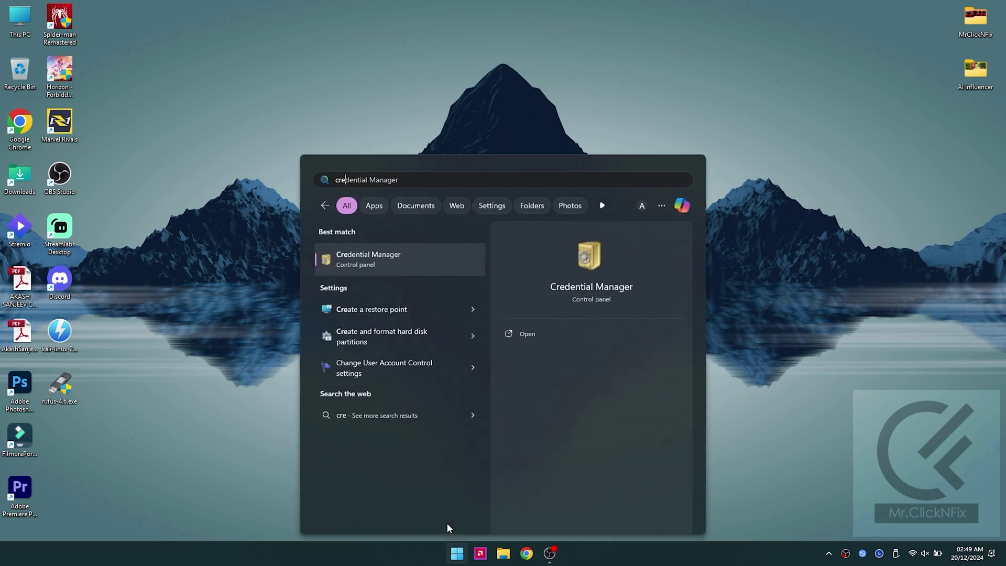
type("a")
key("Return")
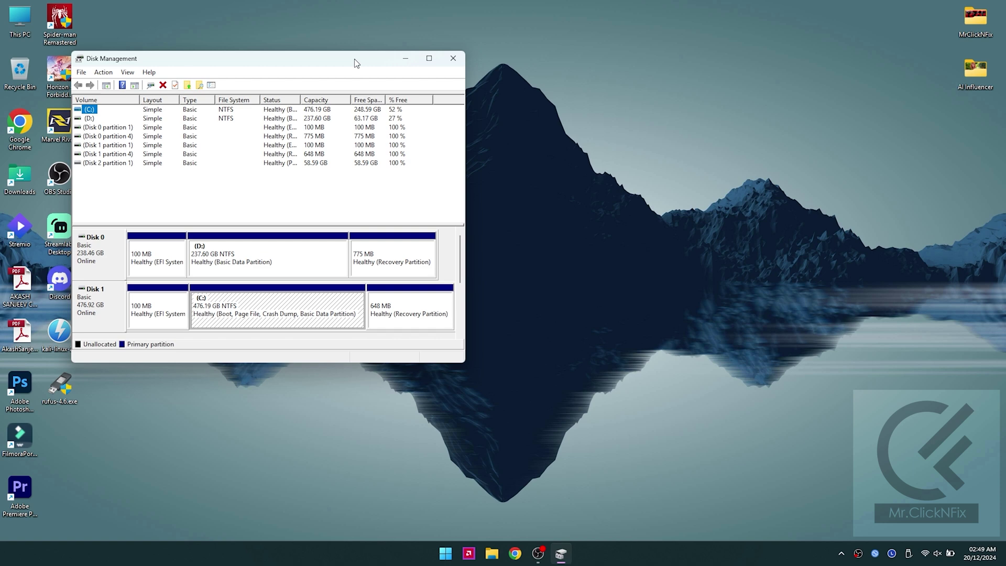
mouse_move(357, 62)
left_mouse_down()
mouse_move(636, 44)
mouse_move(634, 53)
left_mouse_up()
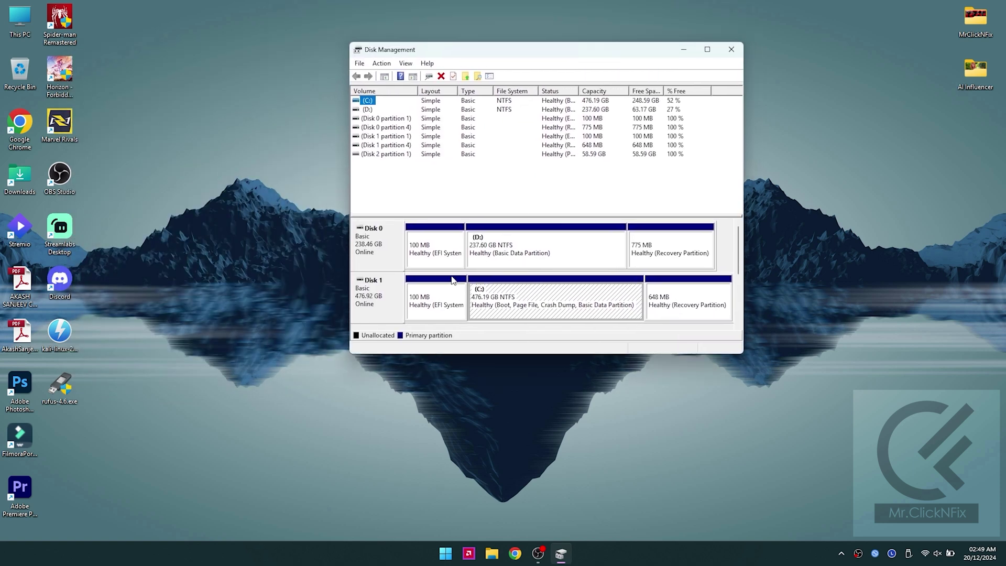
scroll(736, 328, "down", 1)
scroll(736, 327, "down", 1)
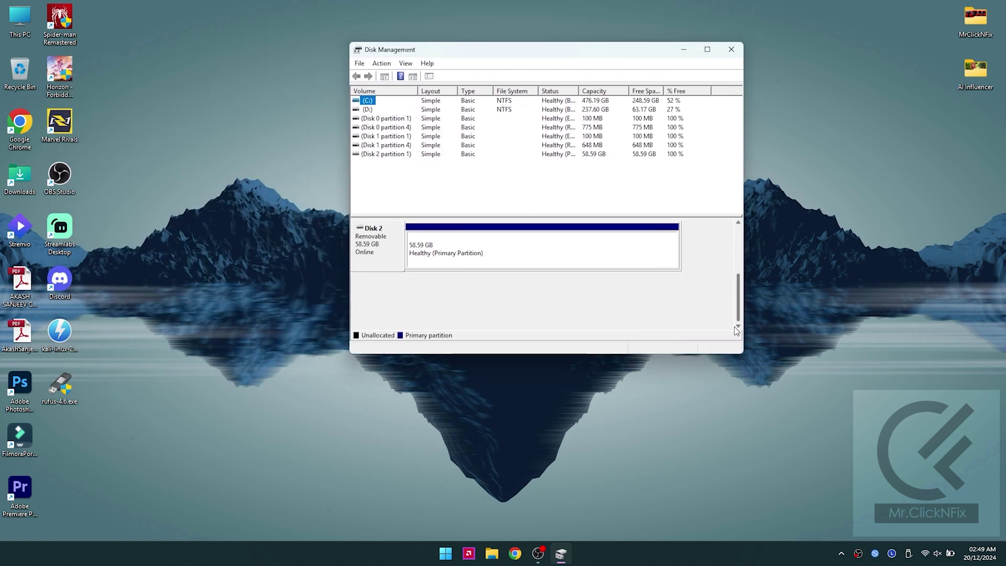
scroll(736, 312, "up", 1)
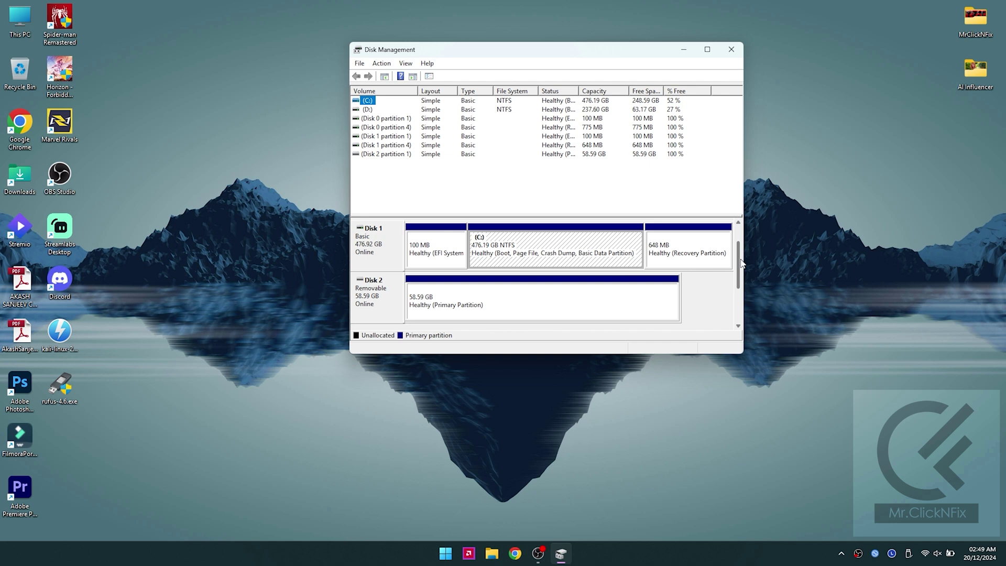
scroll(737, 312, "down", 1)
left_click(603, 256)
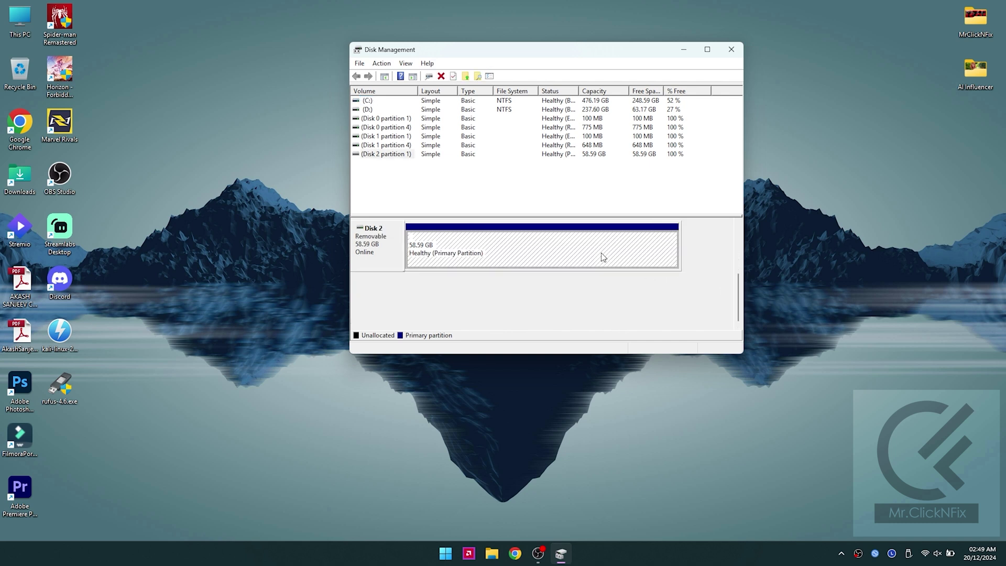
right_click(603, 257)
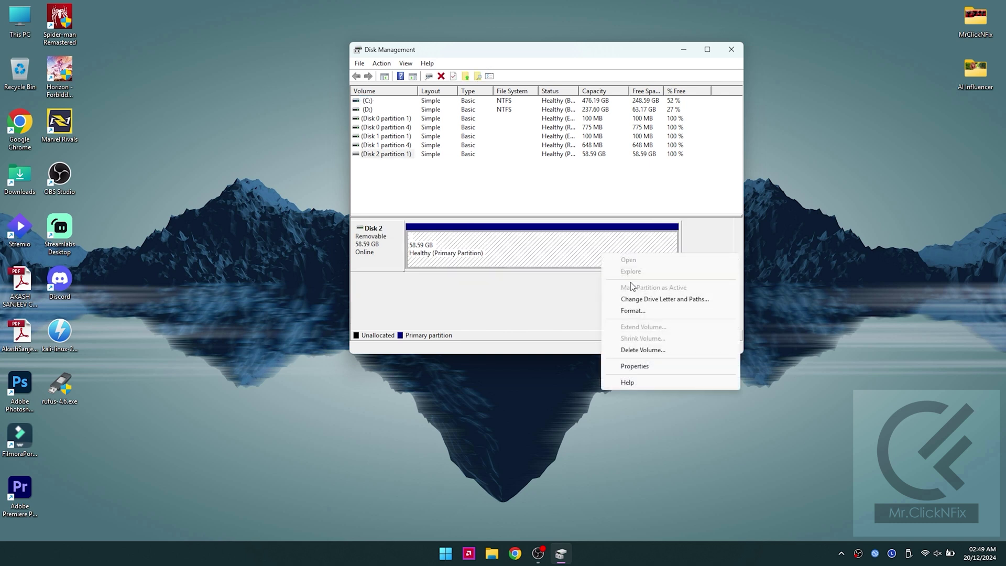
left_click(632, 310)
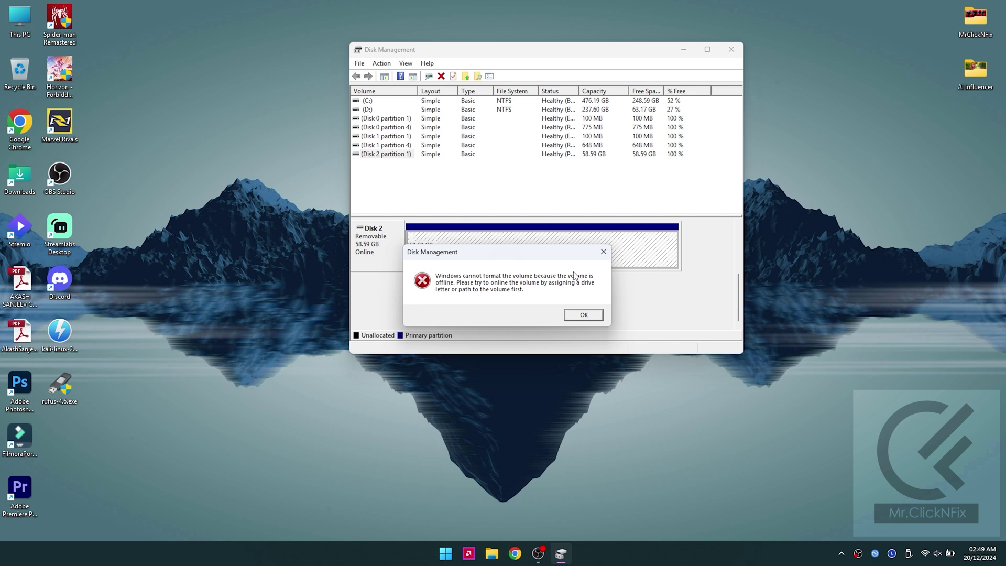
left_click(582, 315)
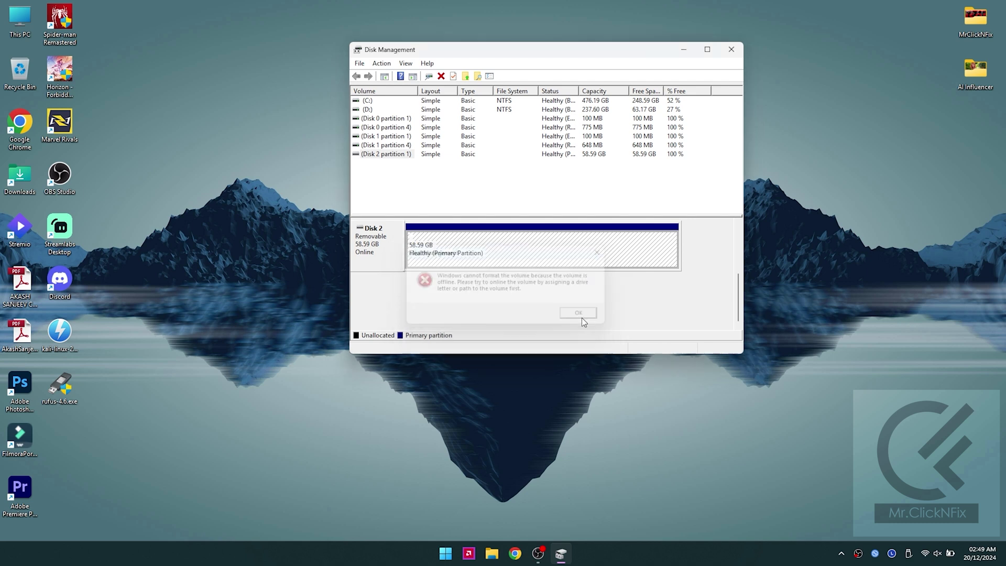
Step: Delete the Disk 2 volume and confirm erasing its data, leaving the space unallocated
right_click(624, 262)
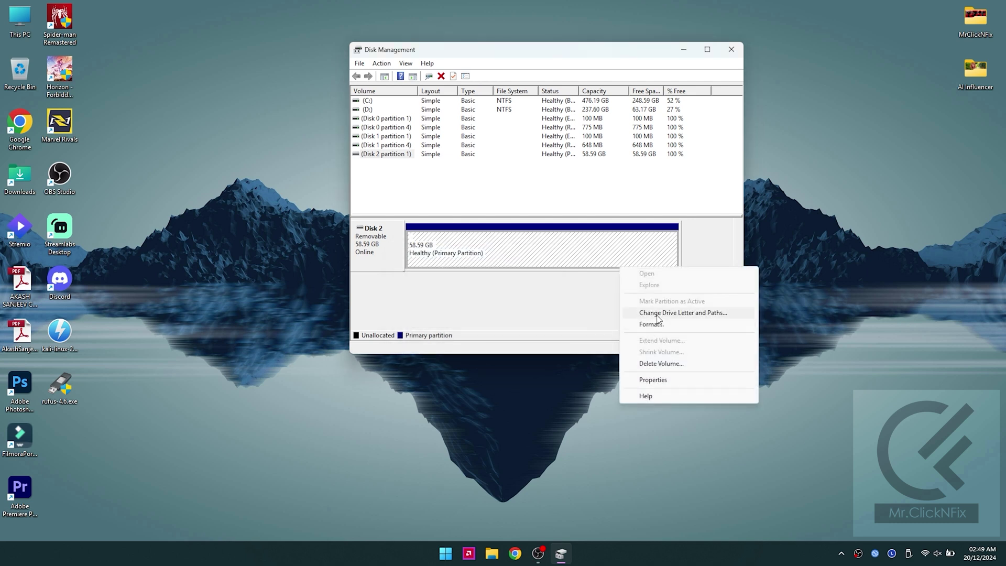
left_click(660, 365)
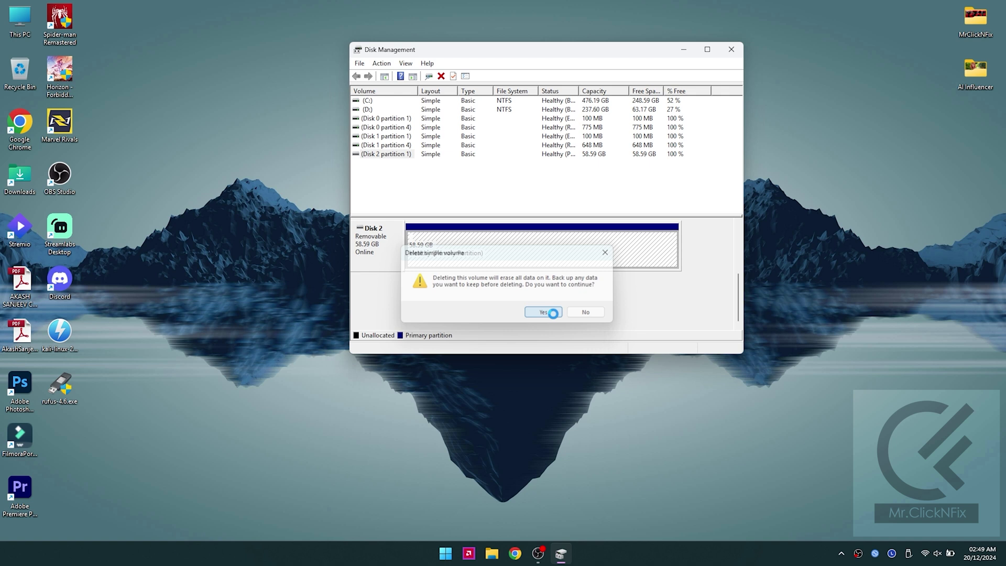
left_click(553, 314)
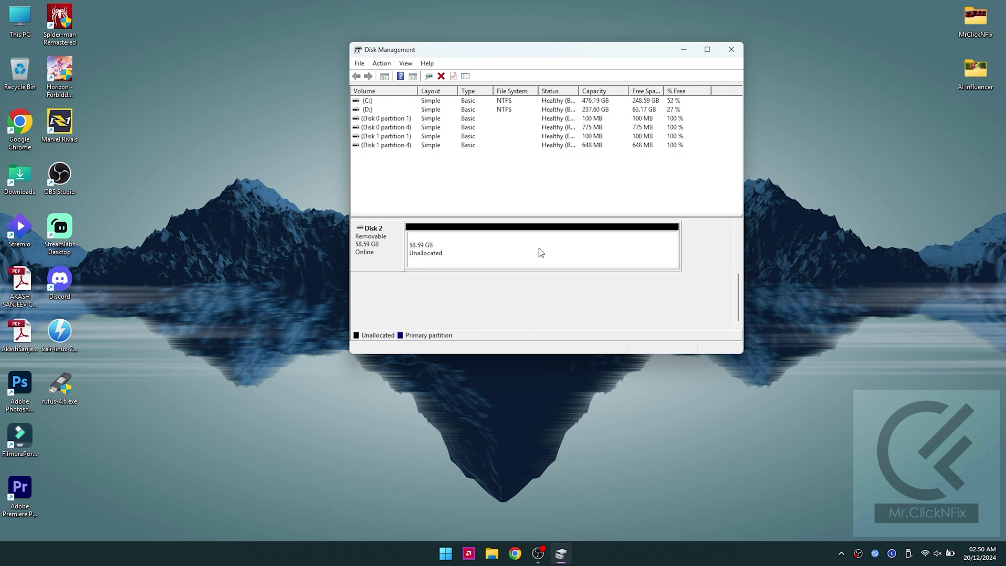
right_click(540, 252)
left_click(567, 258)
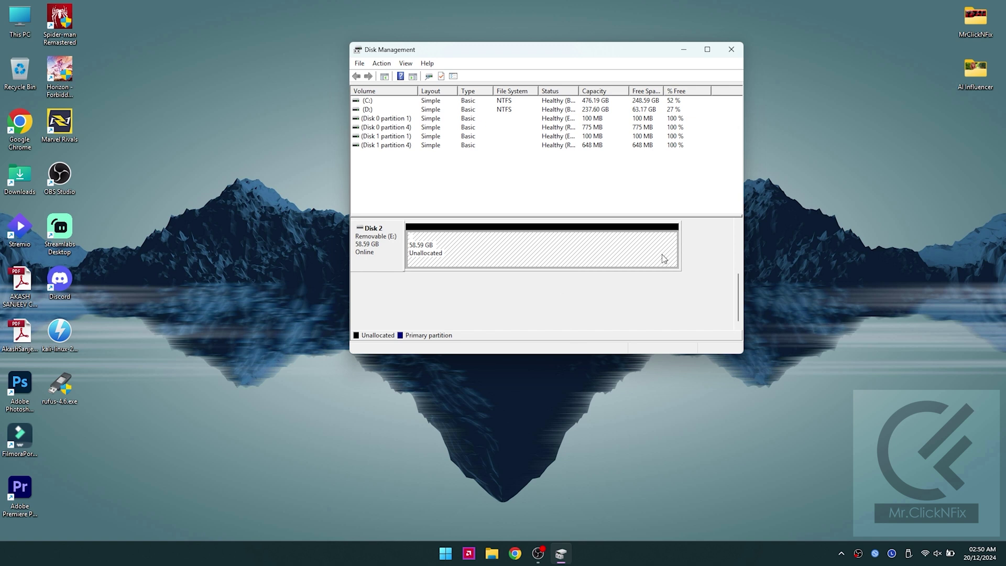
left_click_drag(646, 57, 619, 97)
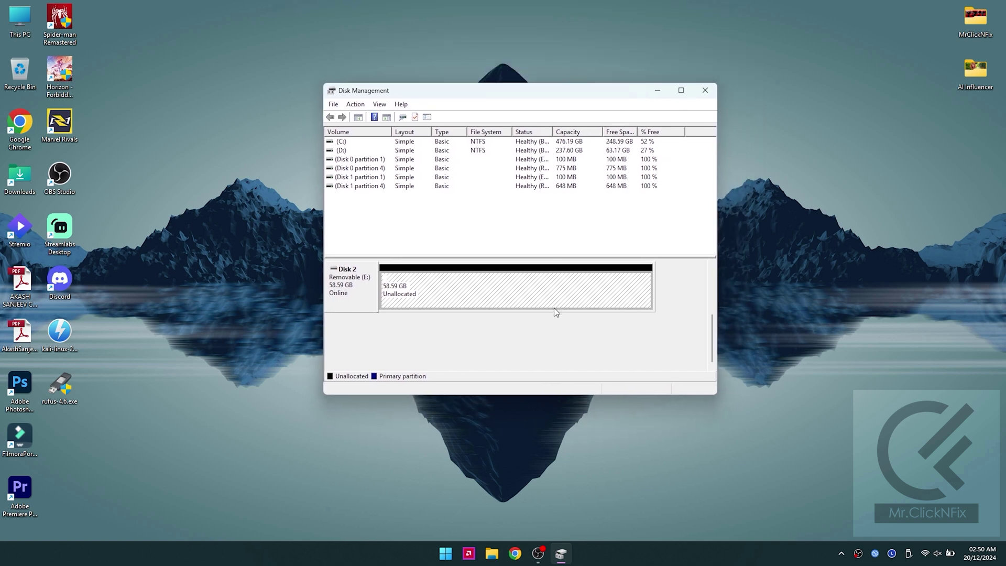
Step: Create a maximum-size NTFS simple volume with the suggested letter on Disk 2, dismissing the format errors
right_click(559, 288)
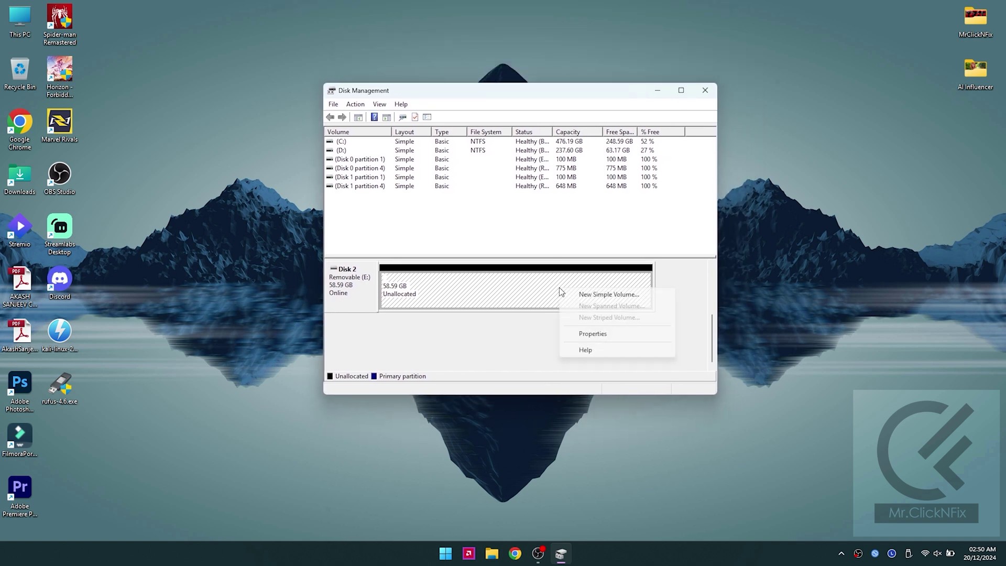
left_click(593, 294)
left_click(532, 333)
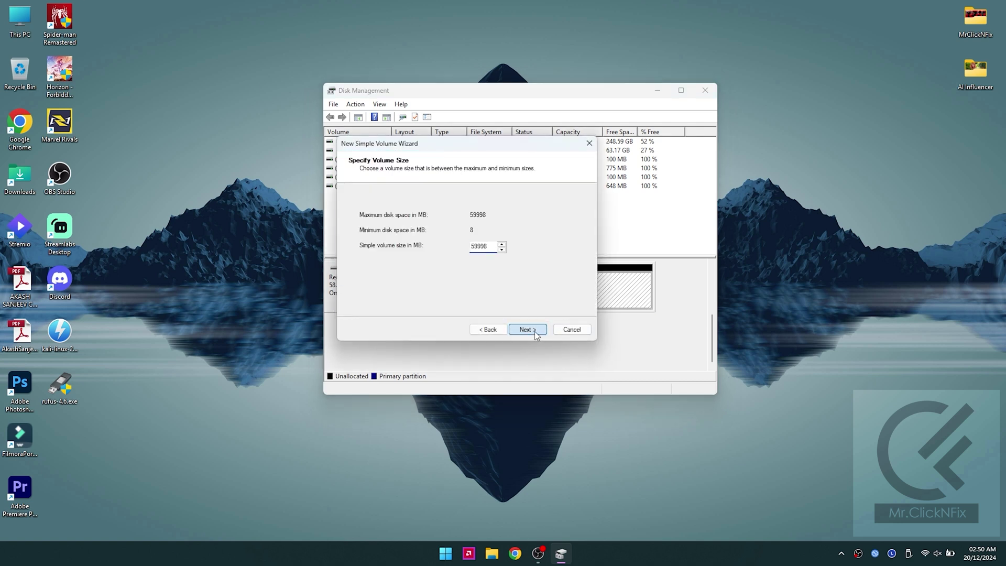
left_click(535, 324)
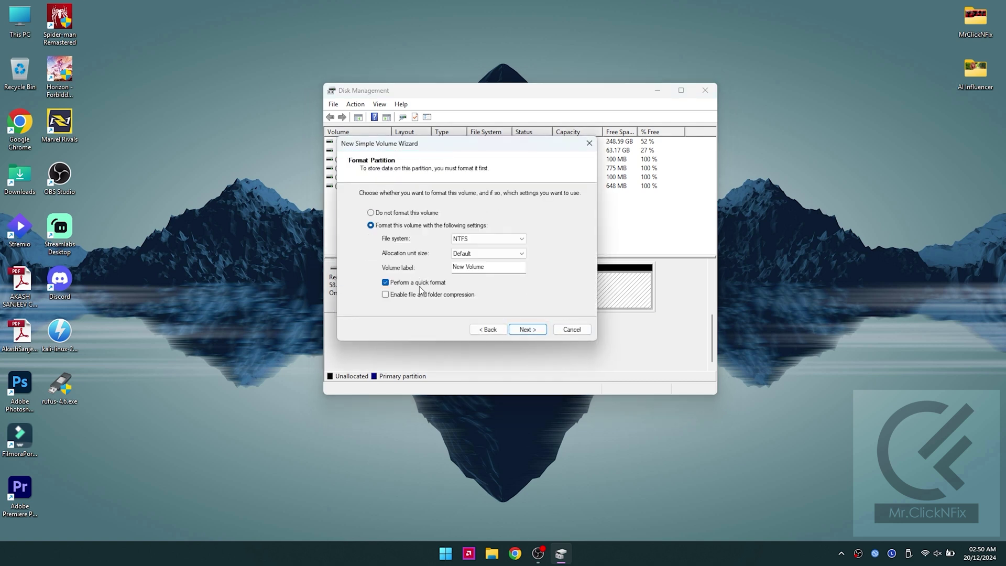
left_click(539, 331)
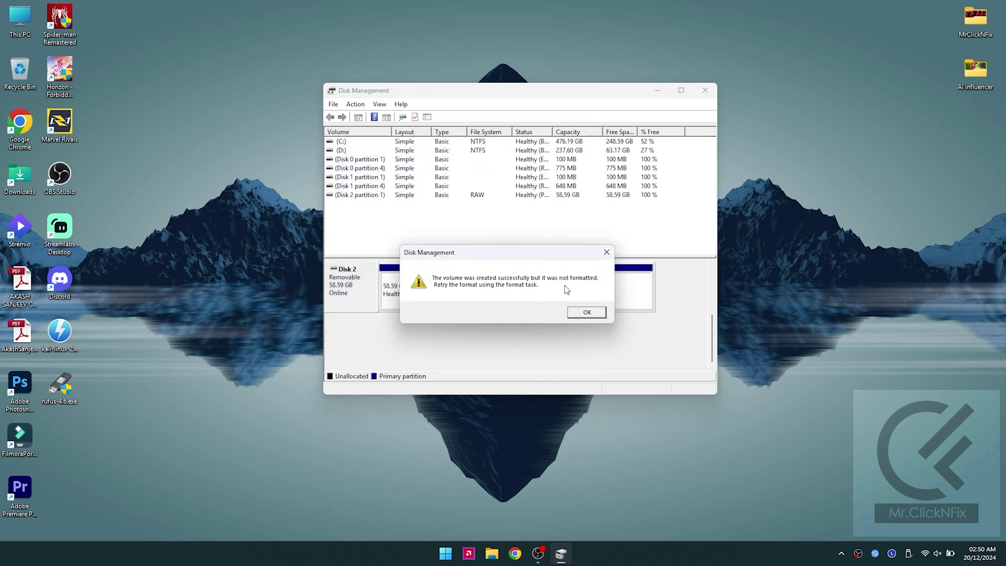
left_click(586, 313)
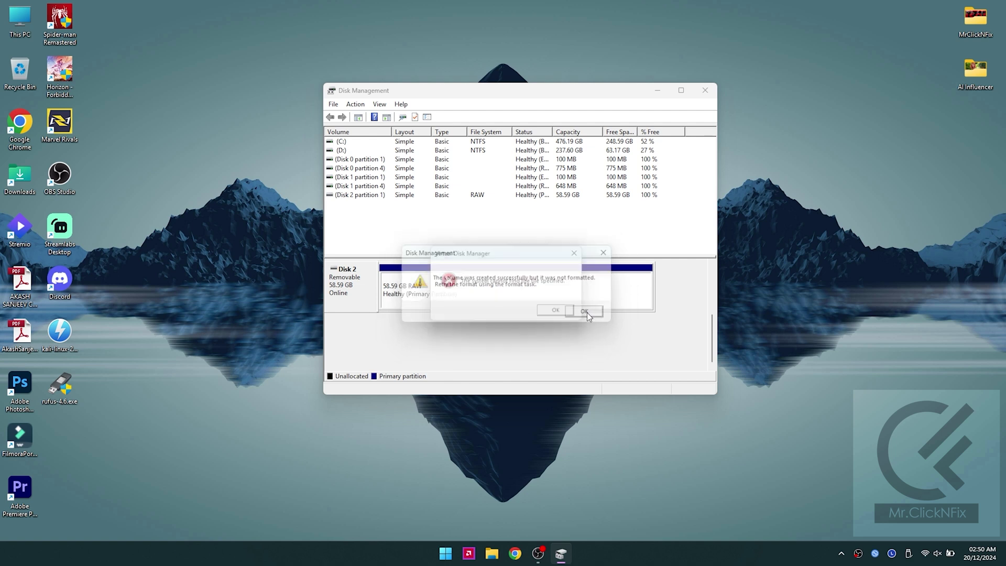
left_click(561, 316)
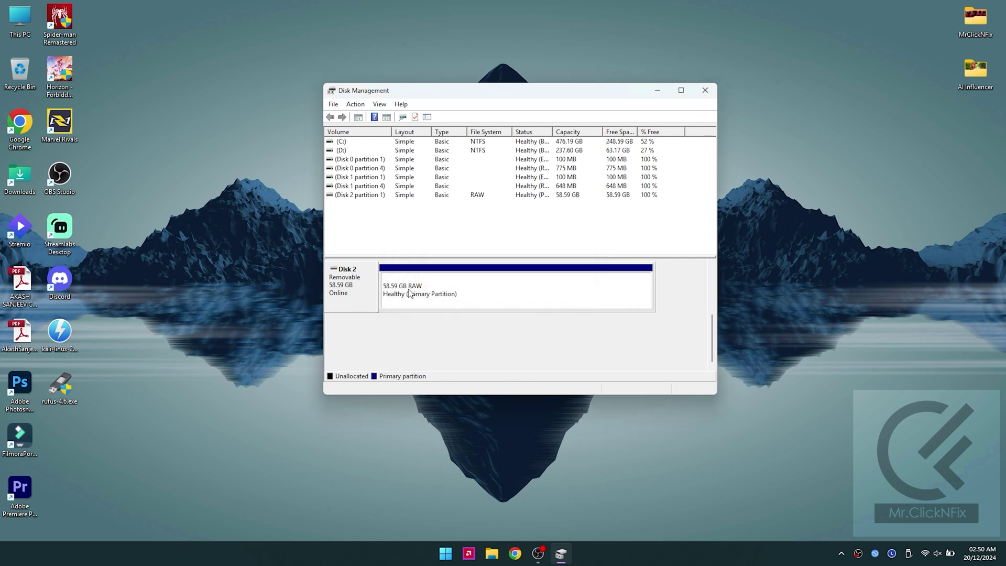
Step: Open This PC to look for the USB drive, finding only C: and D:, then close both windows
left_click(446, 288)
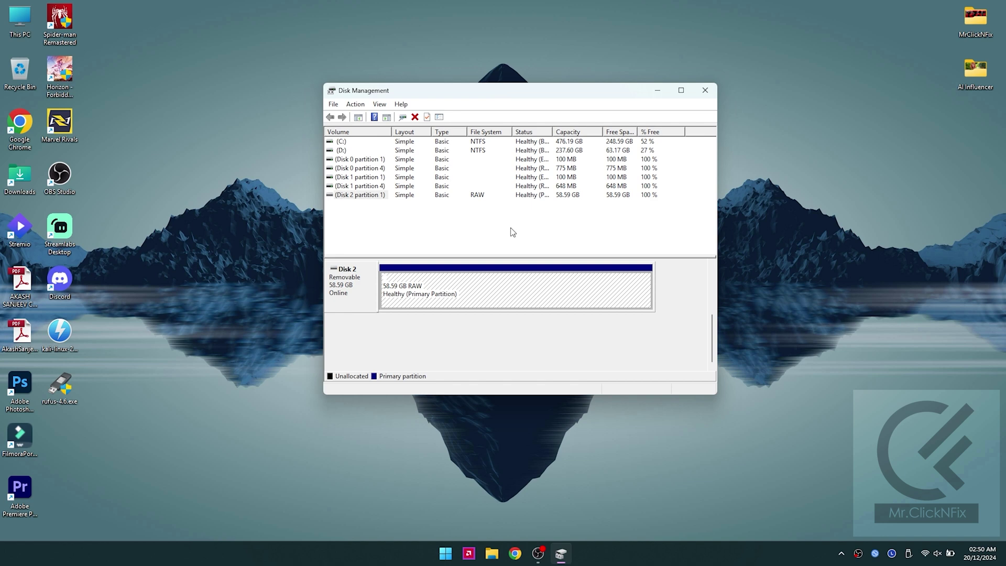
left_click(22, 23)
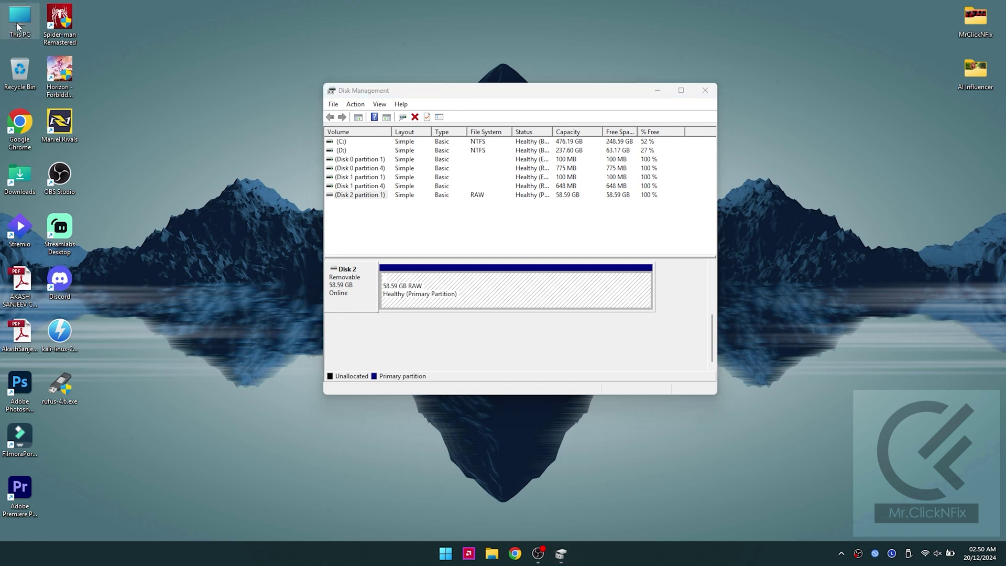
double_click(20, 21)
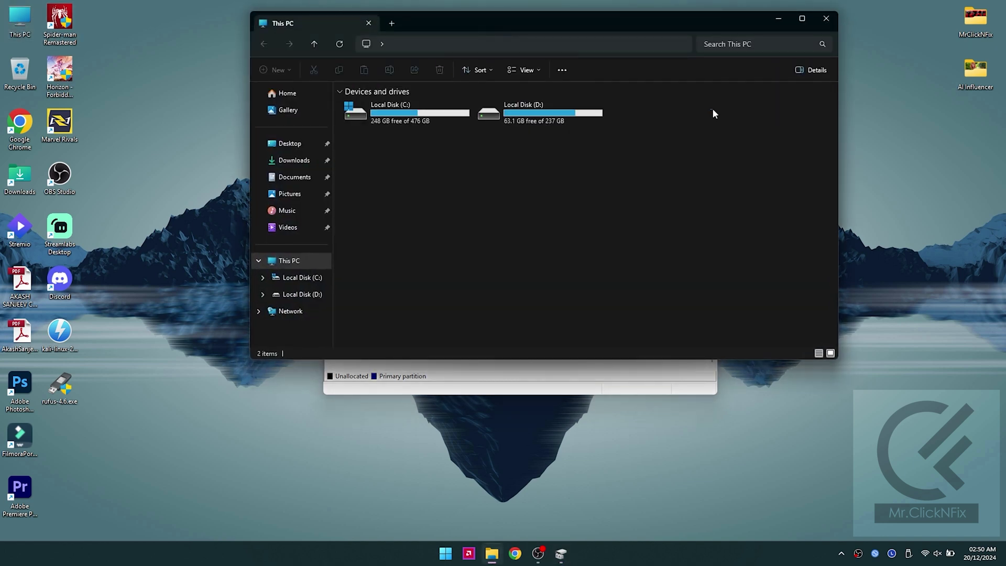
left_click(827, 19)
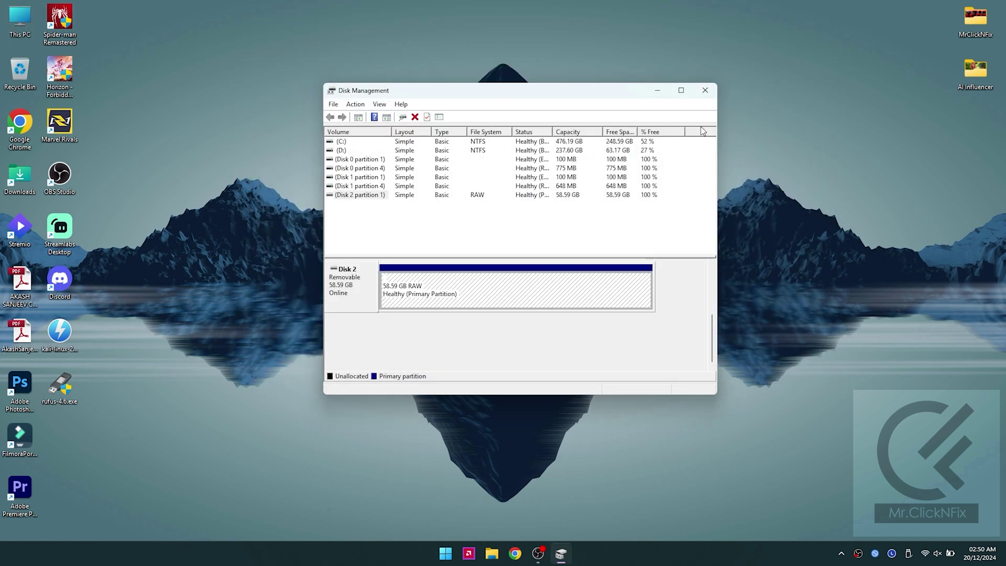
left_click(704, 89)
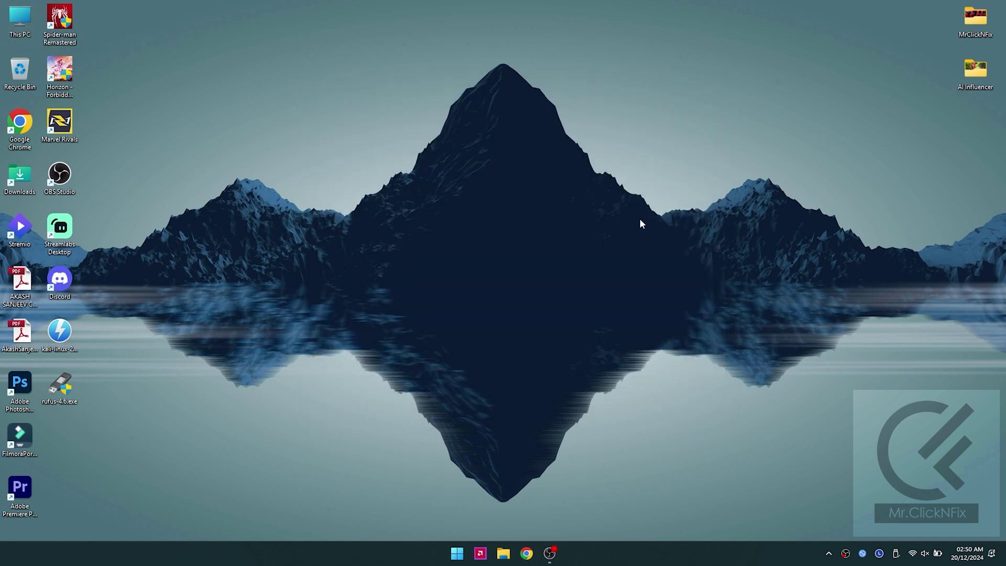
Step: In Chrome, search Google for 'easeus partition master' using the 'ease us' suggestion
left_click(525, 552)
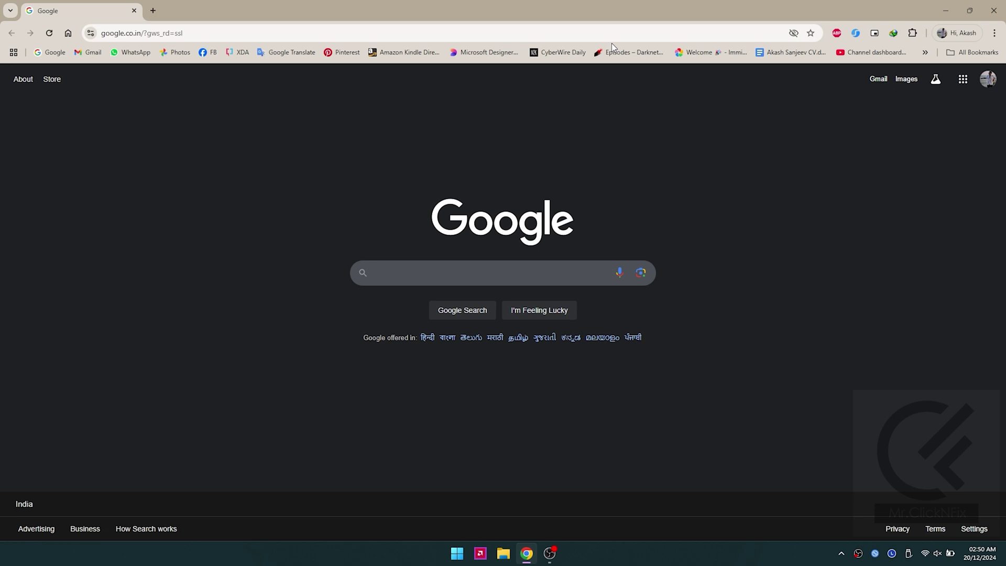
type("ease ")
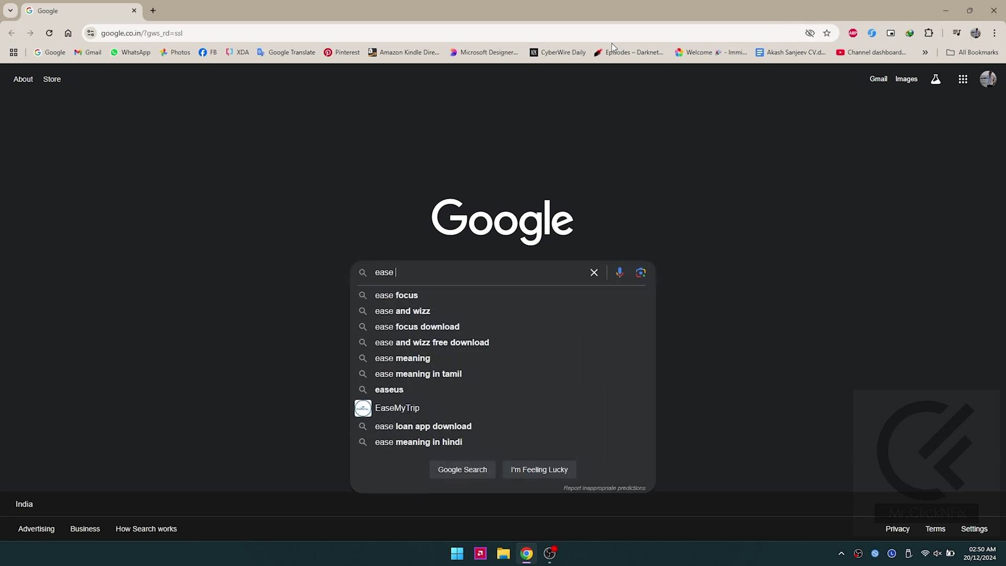
type("us")
key("Down")
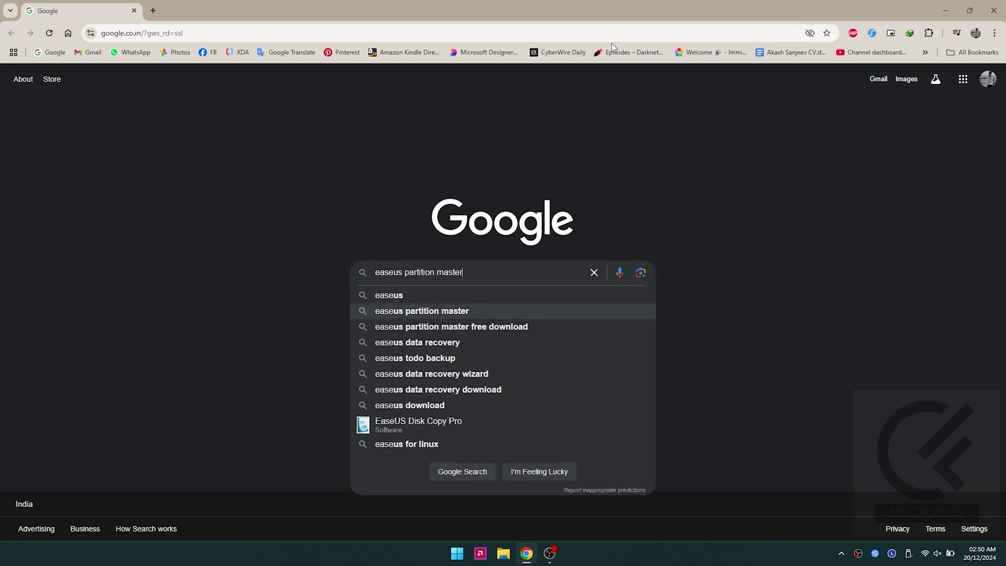
key("Return")
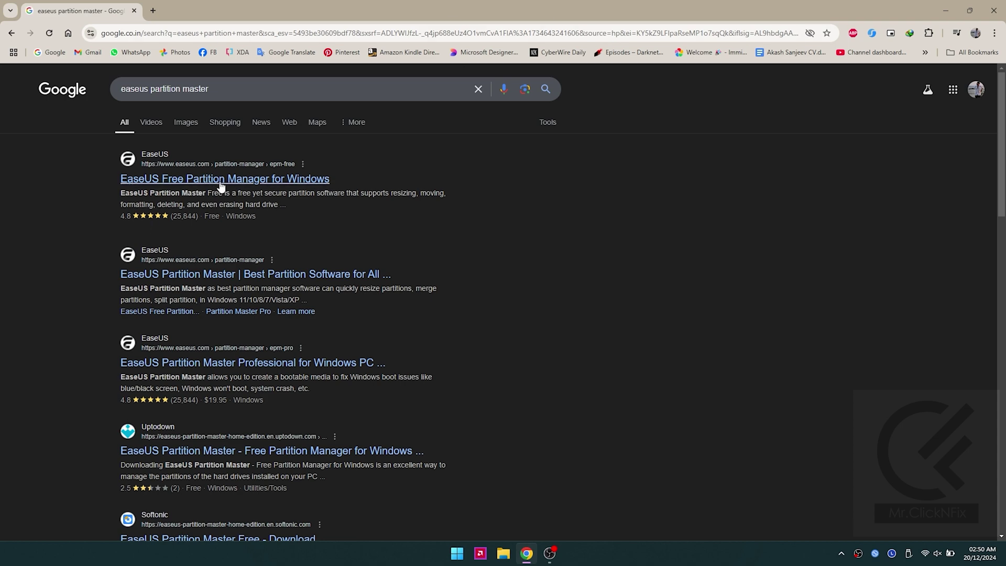
Step: From EaseUS's Free Partition Manager page, download the Windows installer, skipping the email popup, and save it
left_click(246, 176)
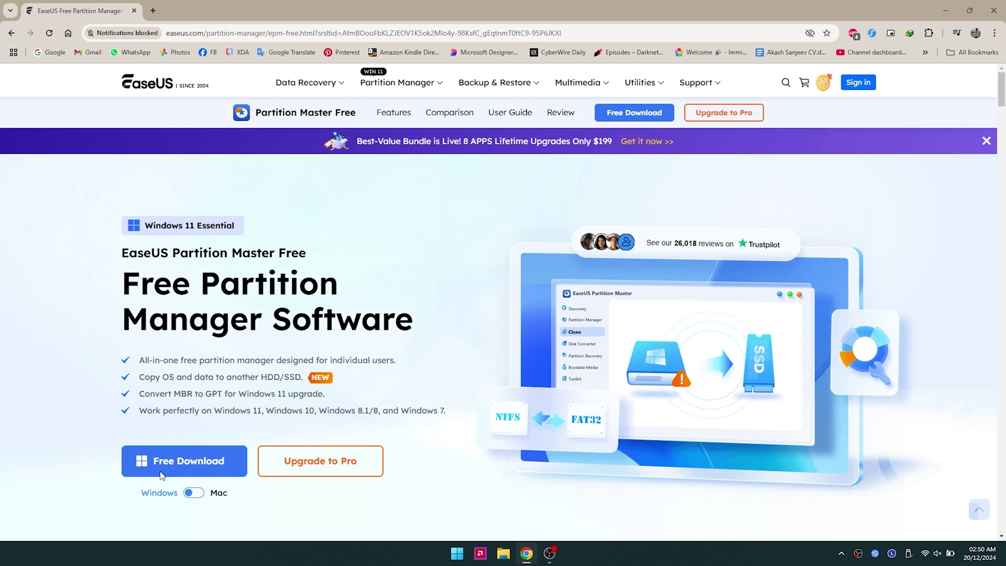
left_click(161, 464)
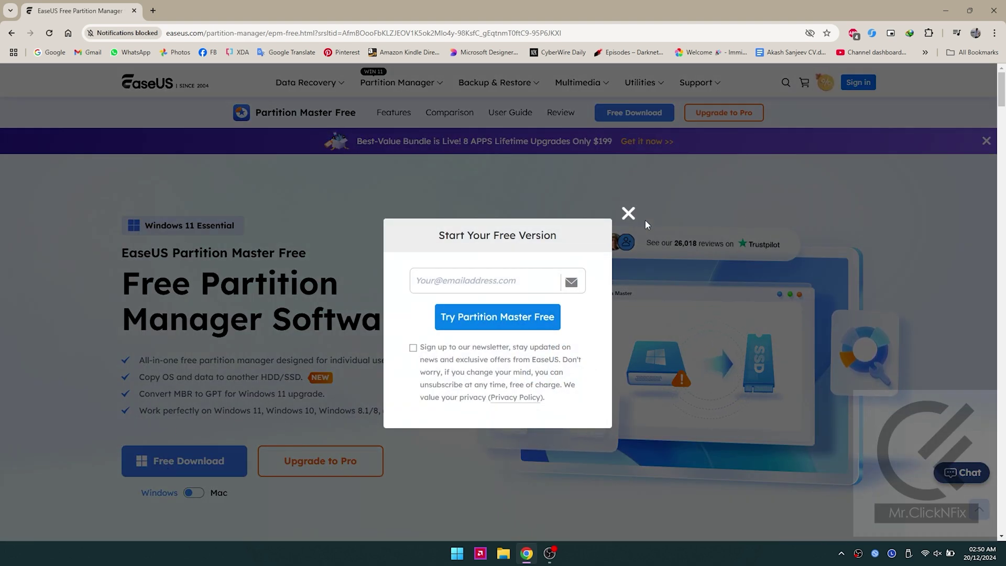
left_click(627, 214)
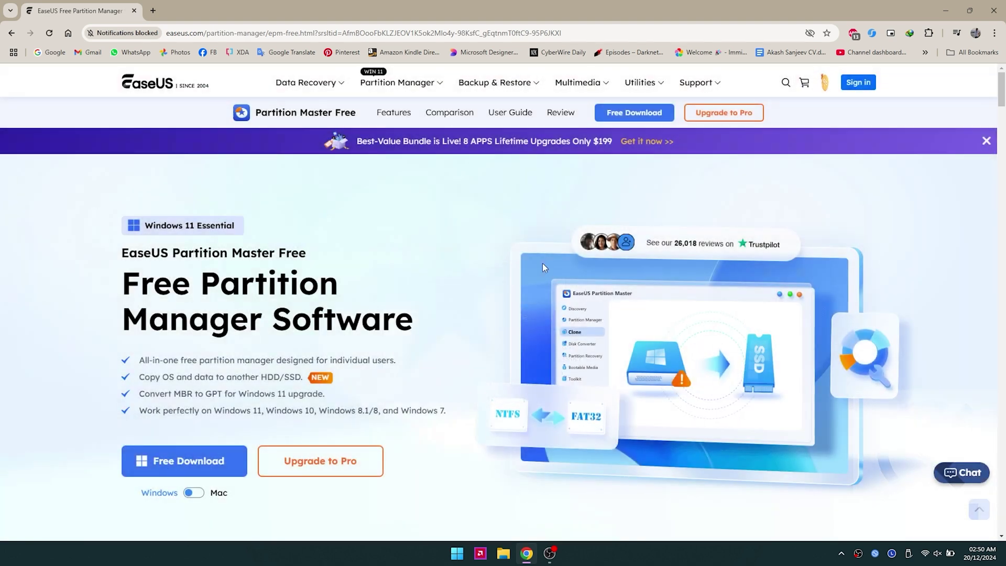
left_click(161, 473)
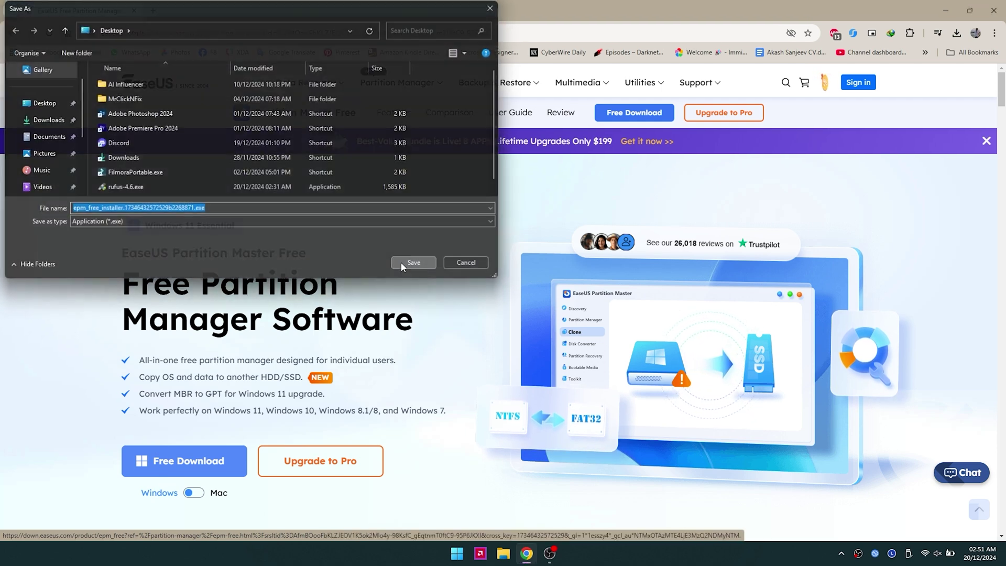
left_click(414, 262)
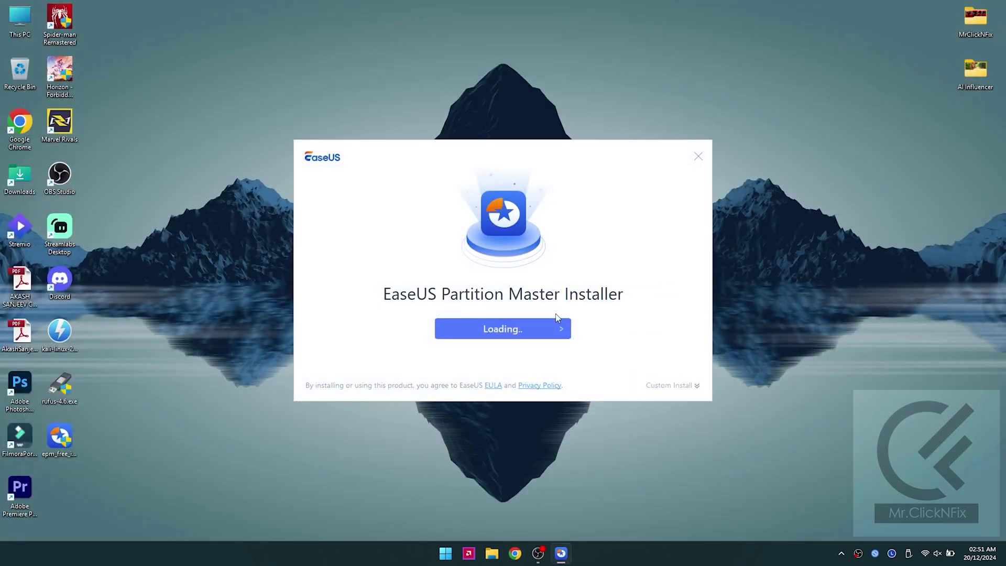
Step: Install Partition Master in English to C:\Program Files\EaseUS\EaseUS Partition Master
left_click(671, 386)
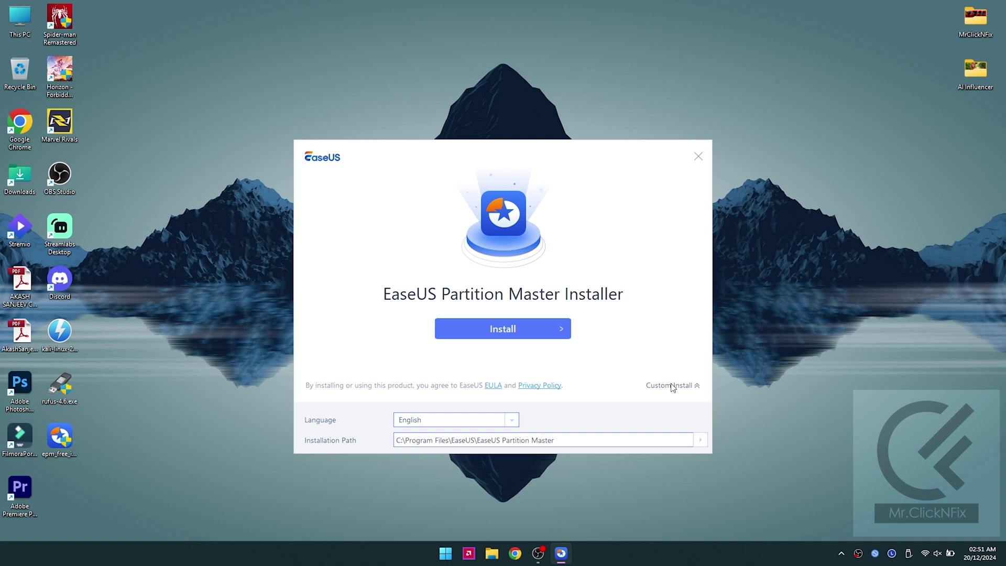
left_click(555, 327)
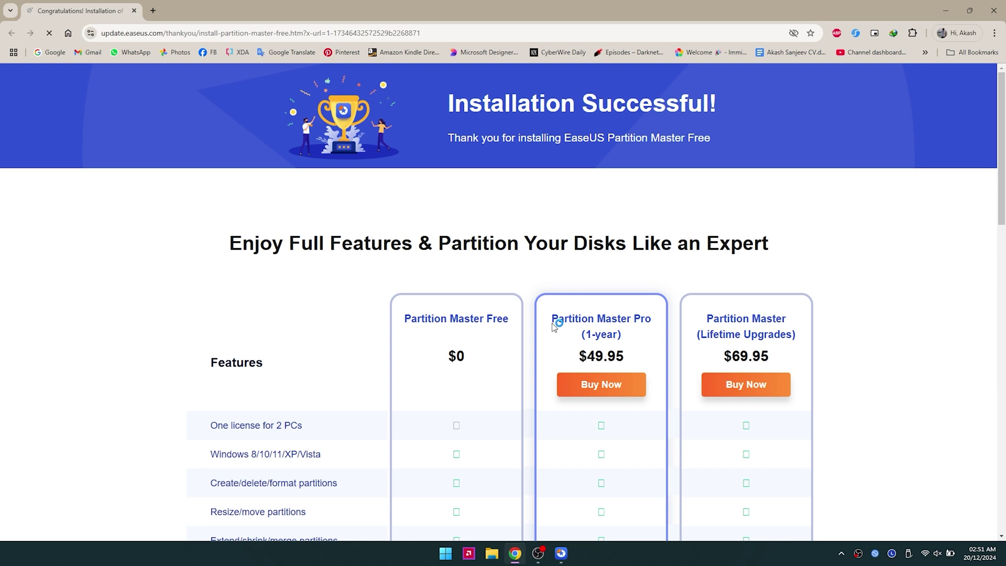
Step: Scroll through Chrome's Installation Successful comparison page
scroll(371, 350, "down", 4)
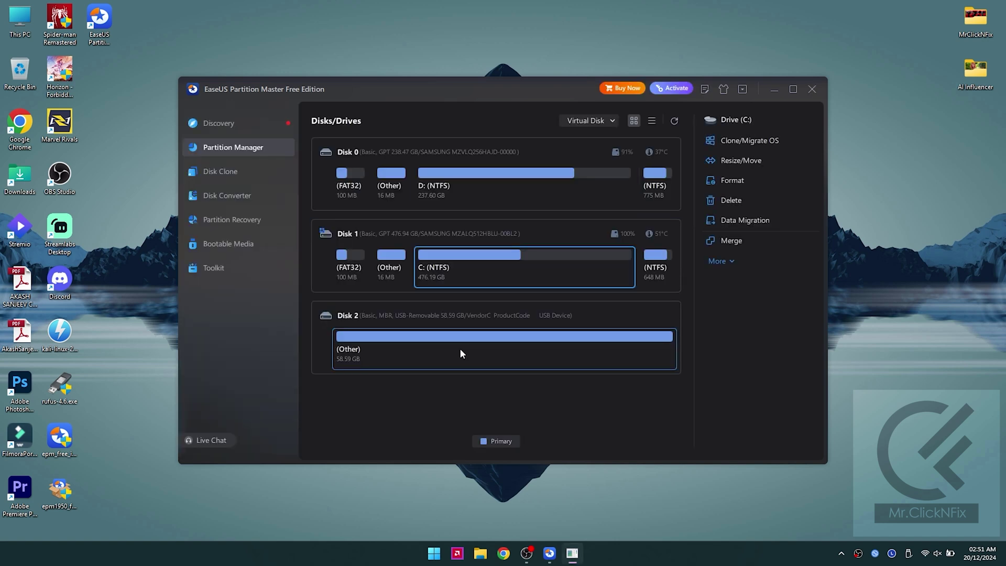
Step: Delete Disk 2's 58.59 GB partition, apply the queued task, and dismiss the rating prompt
left_click(460, 349)
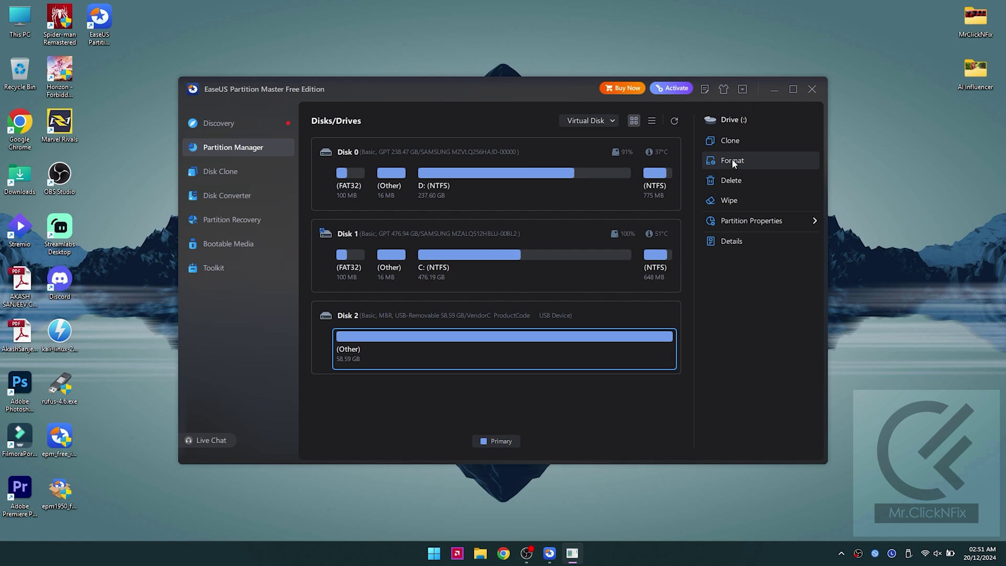
left_click(740, 179)
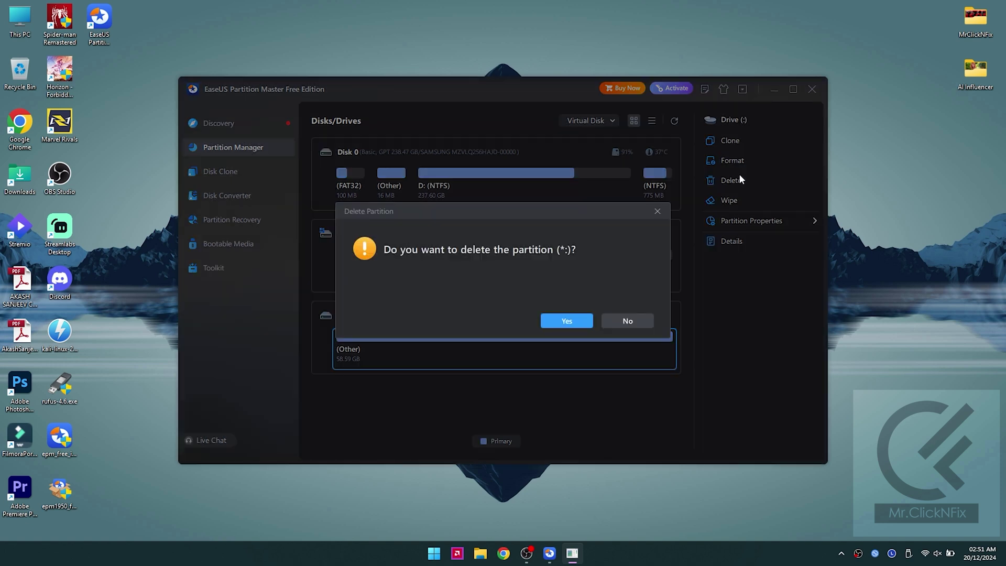
left_click(575, 316)
left_click(746, 443)
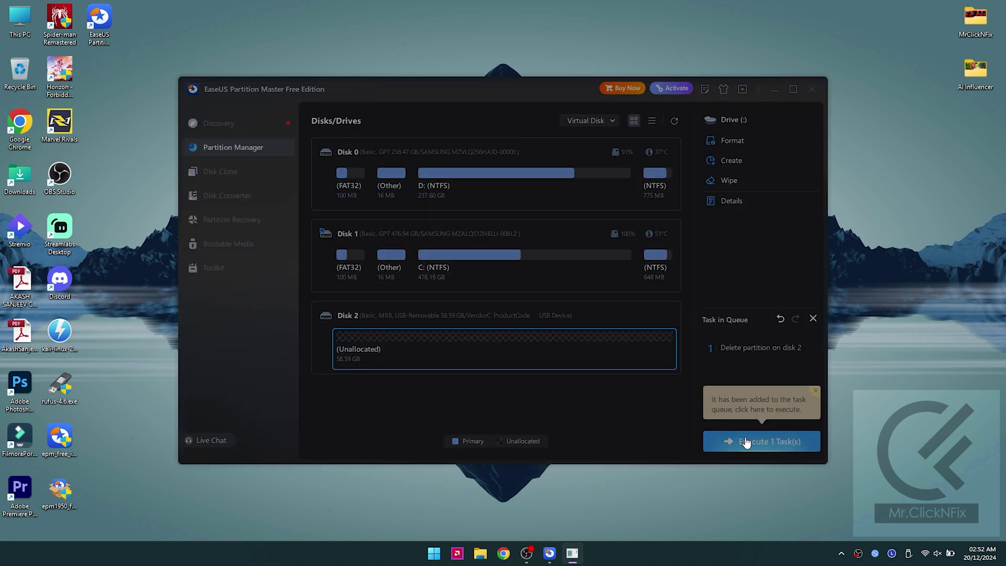
left_click(556, 370)
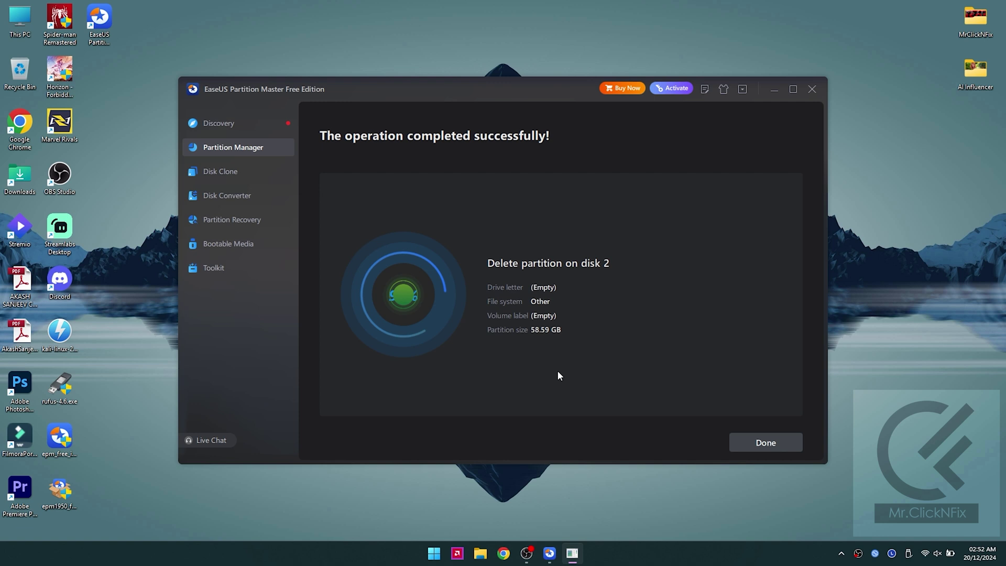
left_click(743, 453)
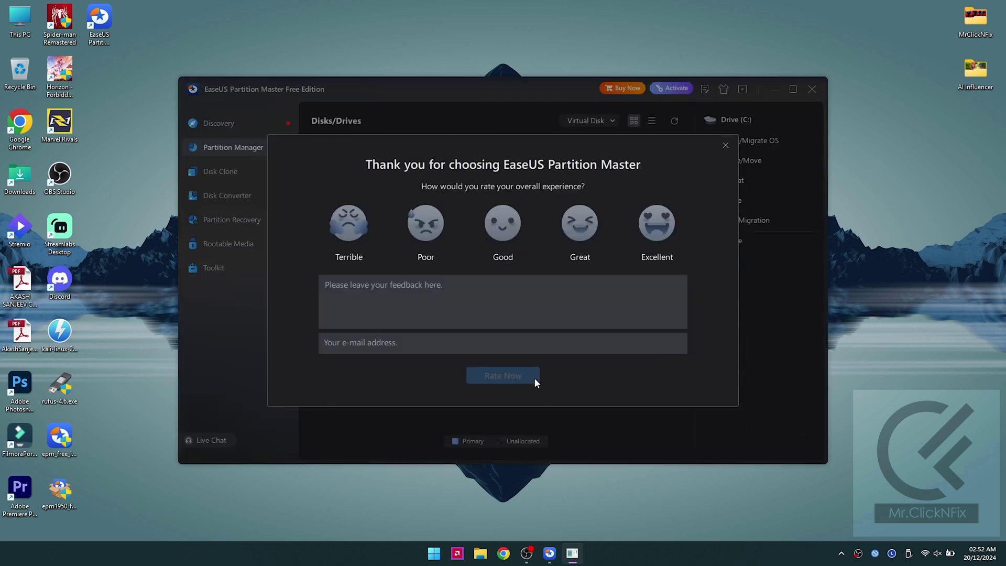
left_click(727, 145)
Step: Create a 58.59 GB NTFS partition F: in Disk 2's unallocated space and apply the task
left_click(488, 328)
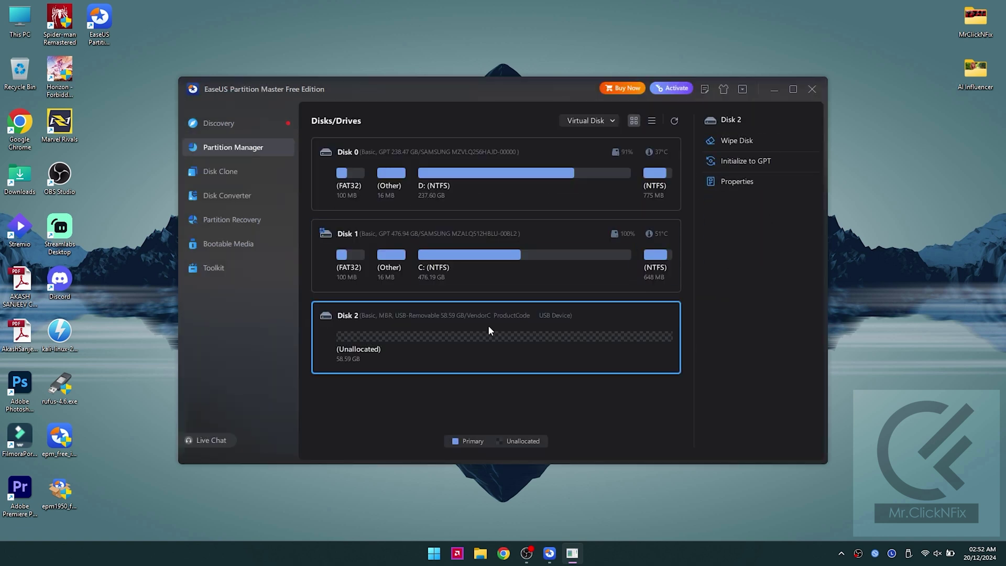
right_click(602, 316)
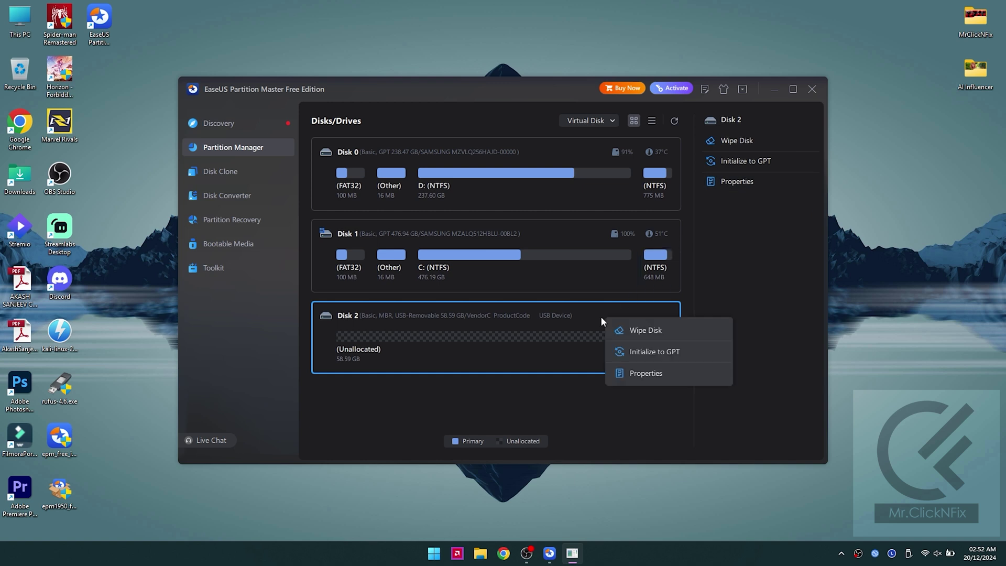
left_click(467, 339)
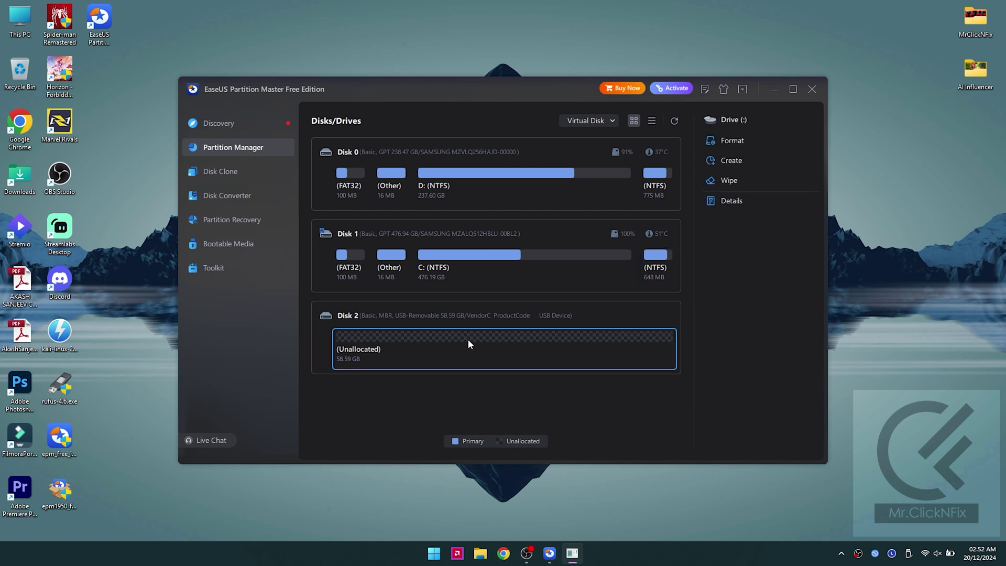
left_click(746, 140)
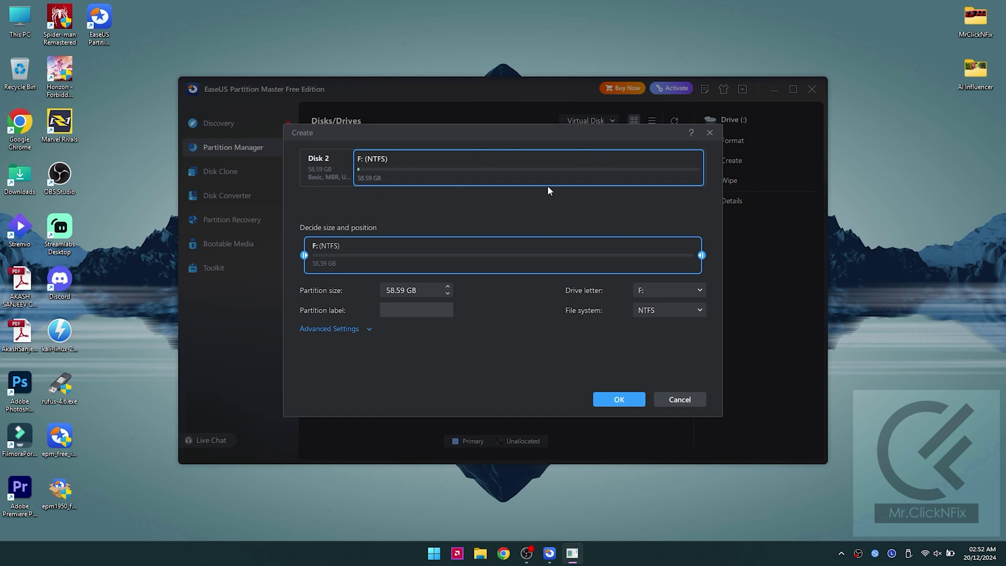
left_click(614, 399)
left_click(368, 328)
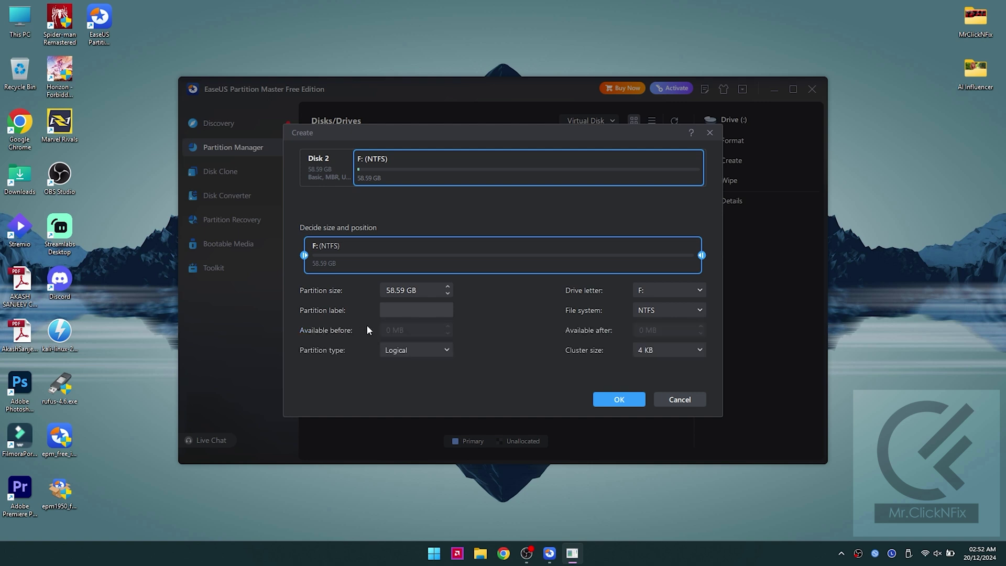
left_click(606, 400)
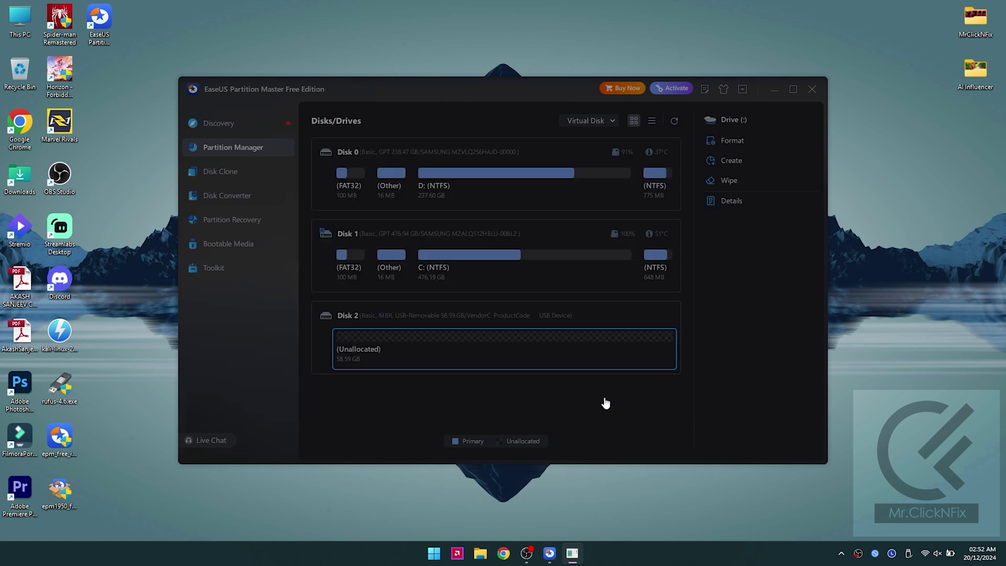
left_click(734, 443)
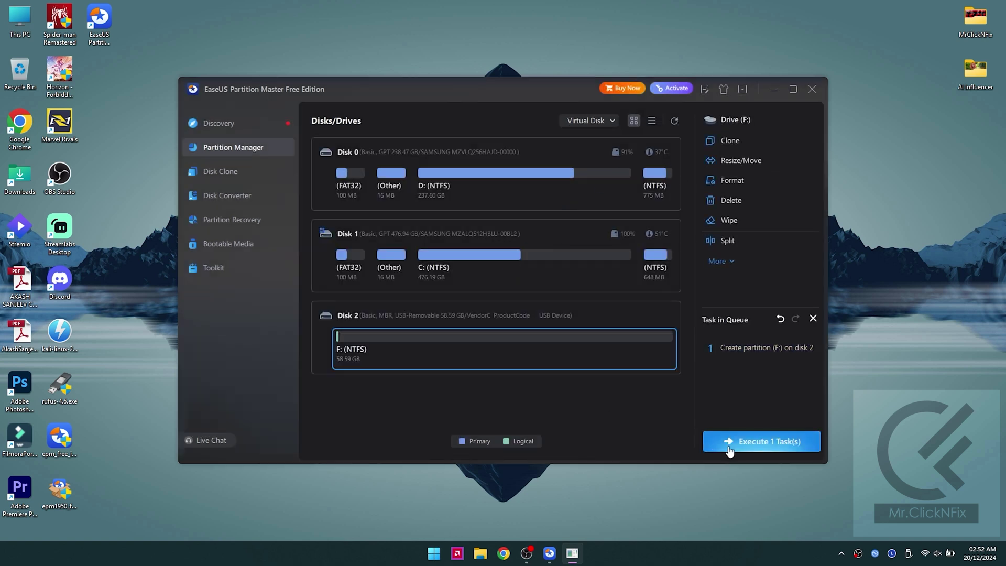
Step: Apply the pending operation creating the 58.59 GB F: NTFS partition and dismiss the success message
left_click(556, 370)
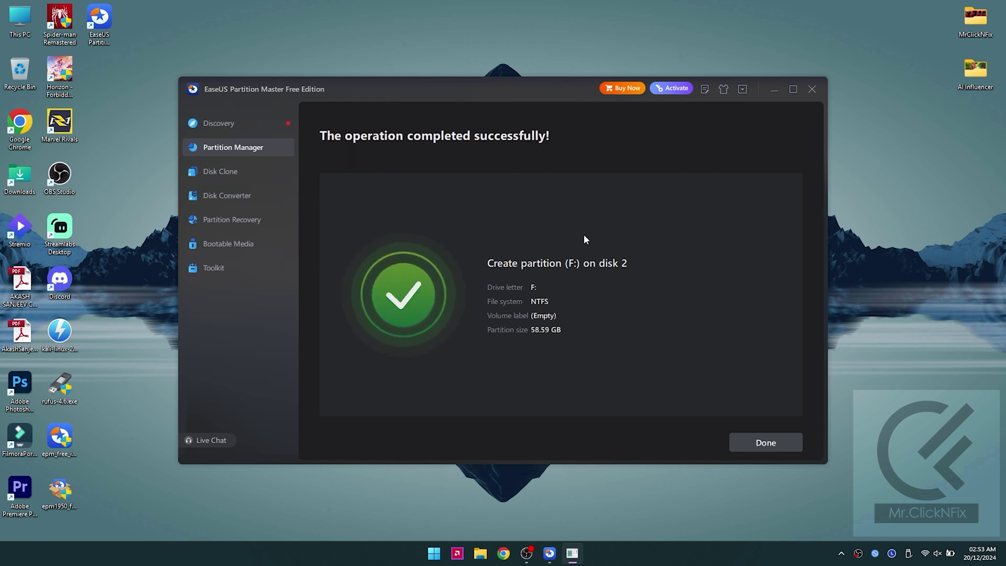
left_click(768, 443)
Step: Confirm in This PC that USB Drive (F:) now appears after refreshing the drive list
left_click(446, 344)
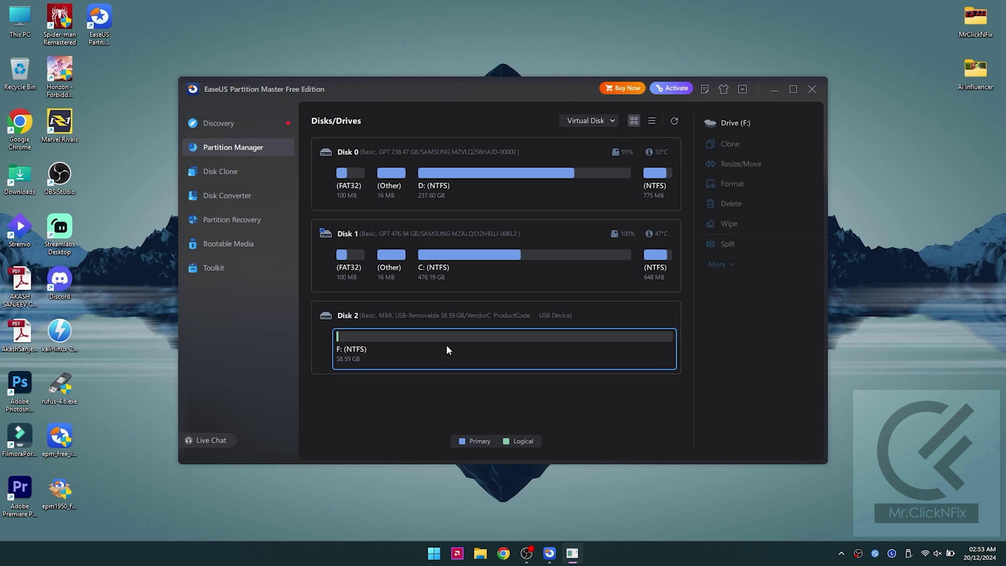
double_click(19, 19)
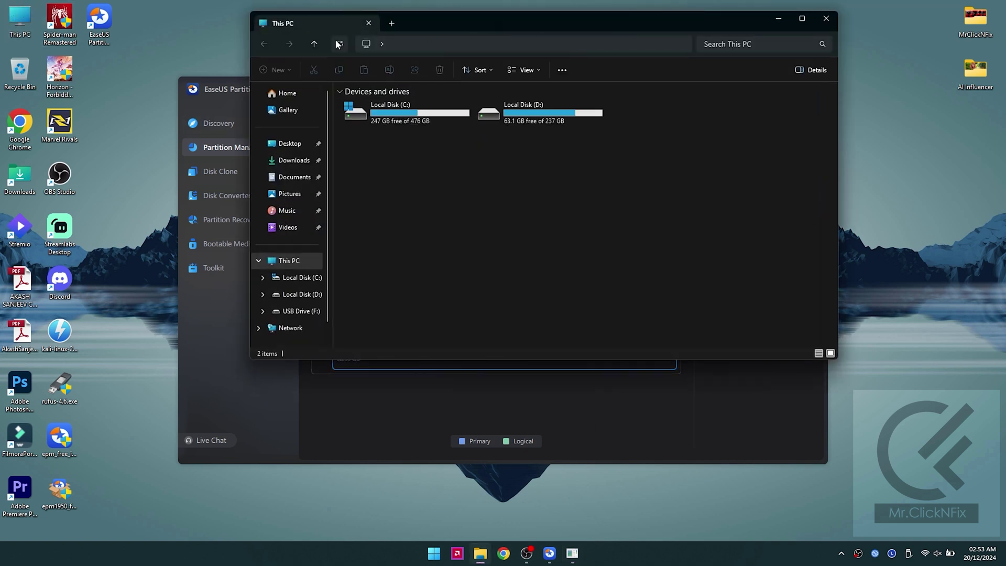
left_click(337, 44)
left_click(686, 118)
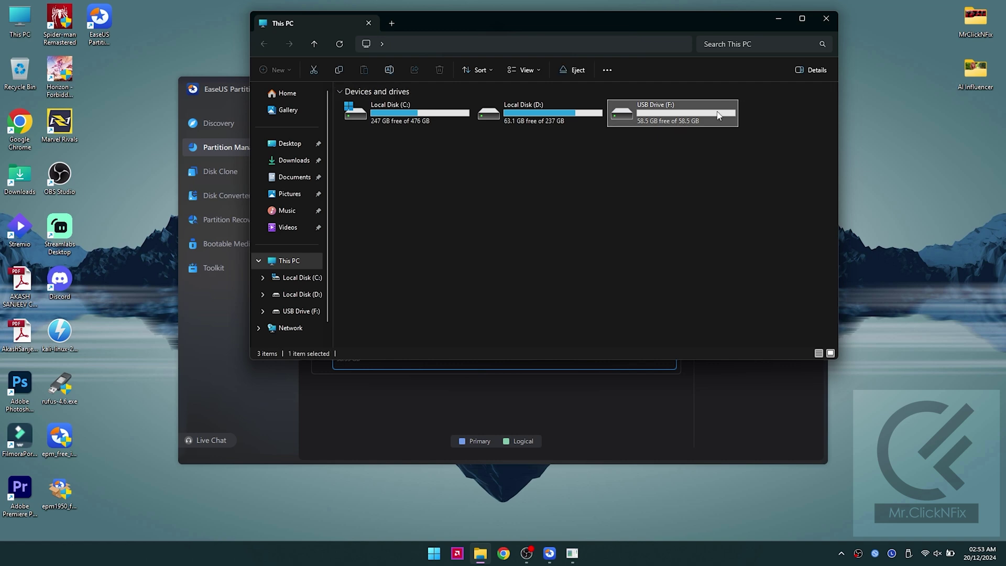
double_click(717, 115)
Step: Close File Explorer and EaseUS Partition Master, dismissing the discount offer and installer dialog
left_click(825, 18)
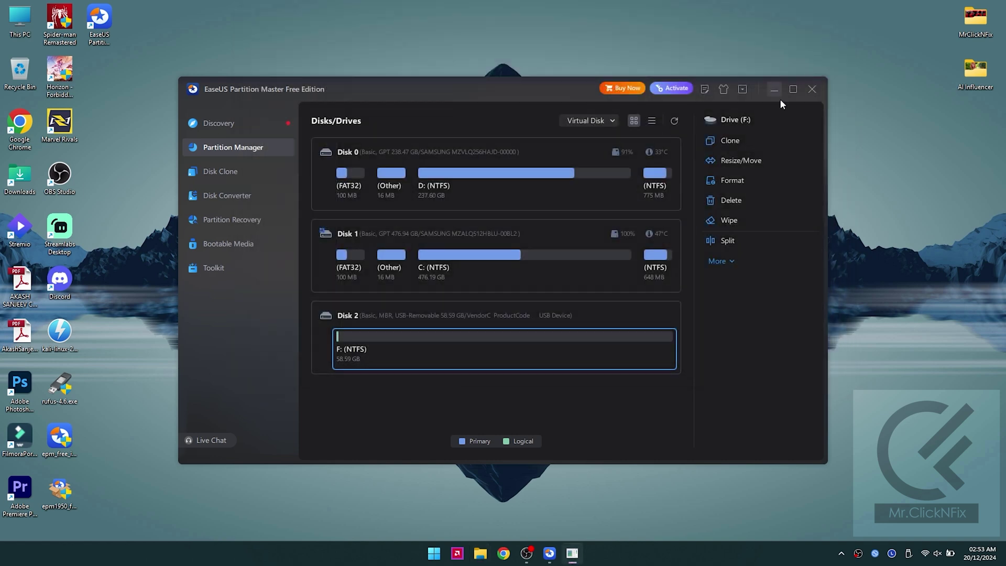
left_click(806, 88)
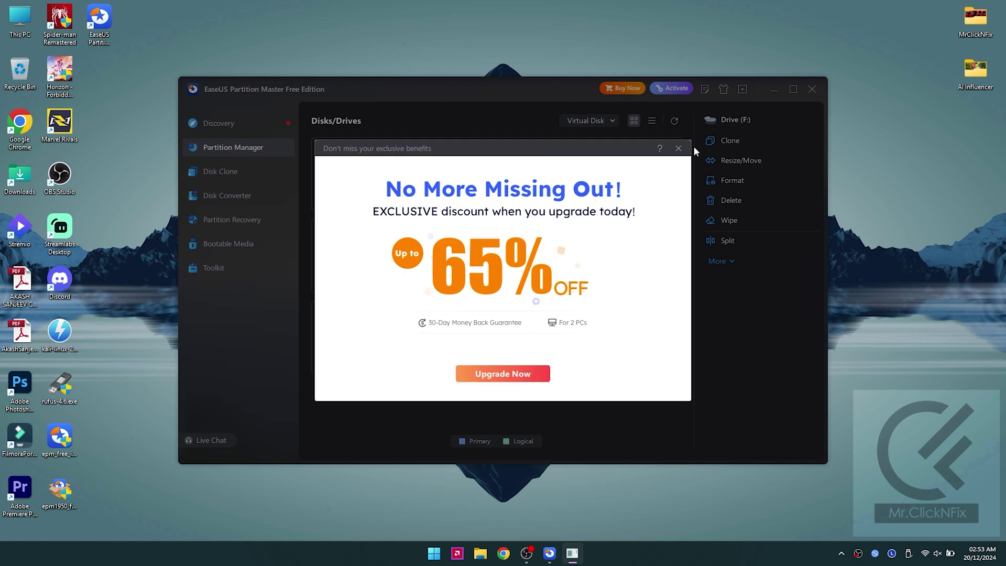
left_click(678, 148)
left_click(511, 371)
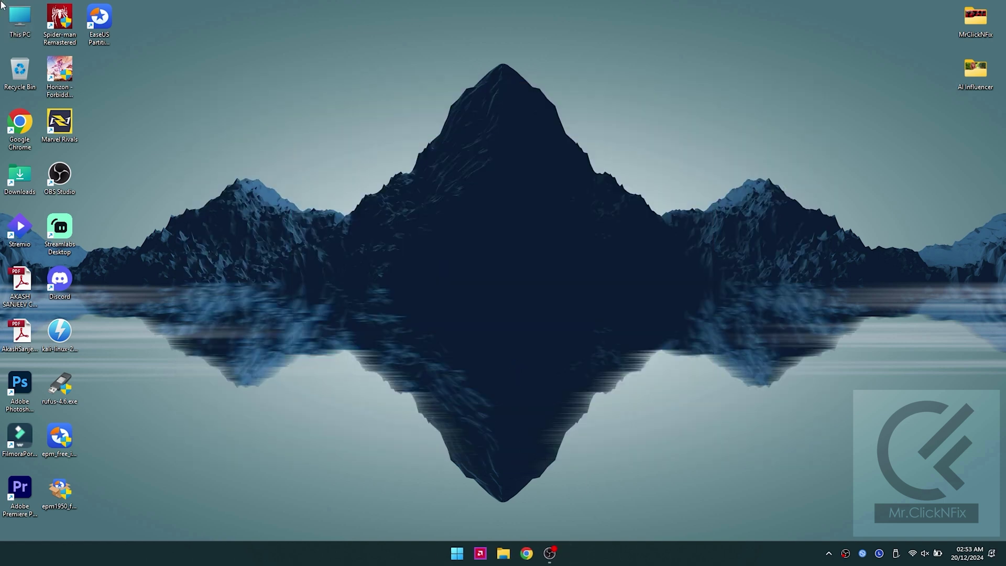
Step: Prepare a format of USB Drive (F:) with device defaults and the NTFS file system
double_click(19, 19)
left_click(670, 115)
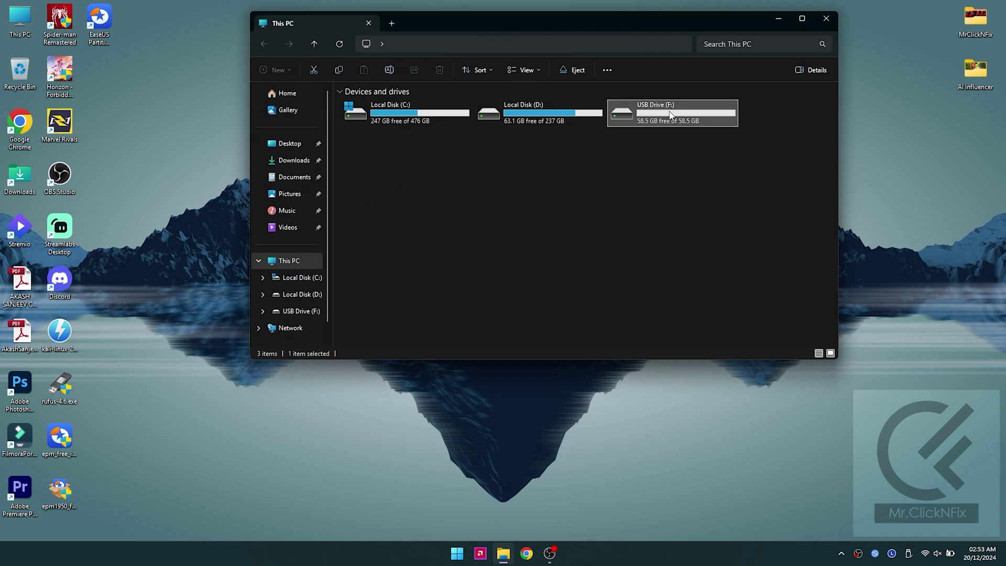
right_click(670, 115)
left_click(703, 204)
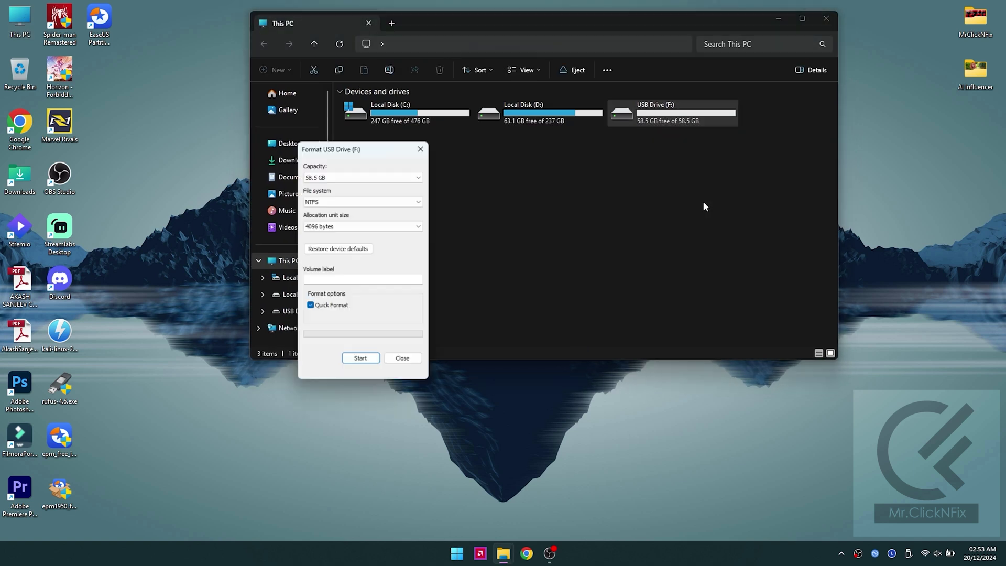
left_click(340, 248)
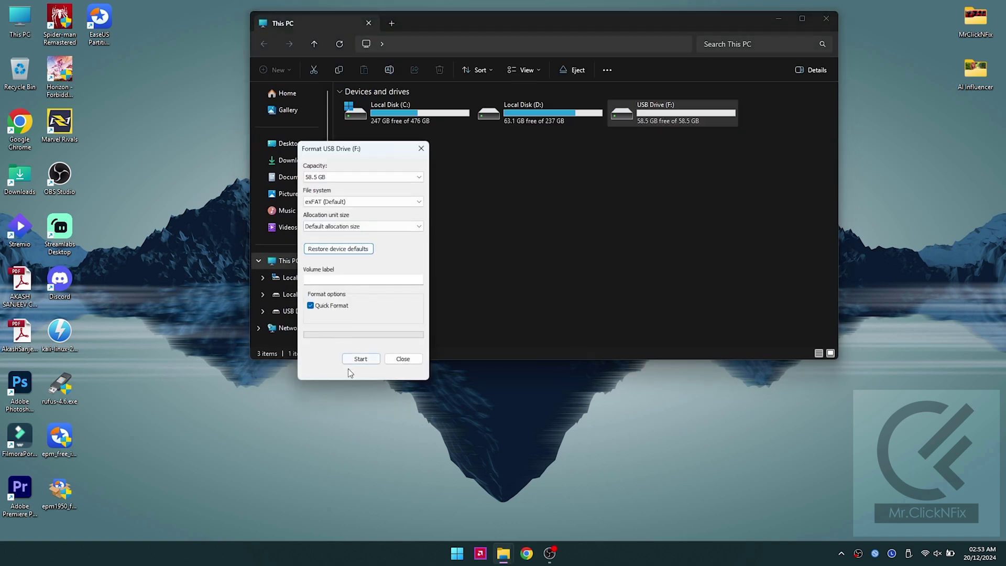
left_click(359, 203)
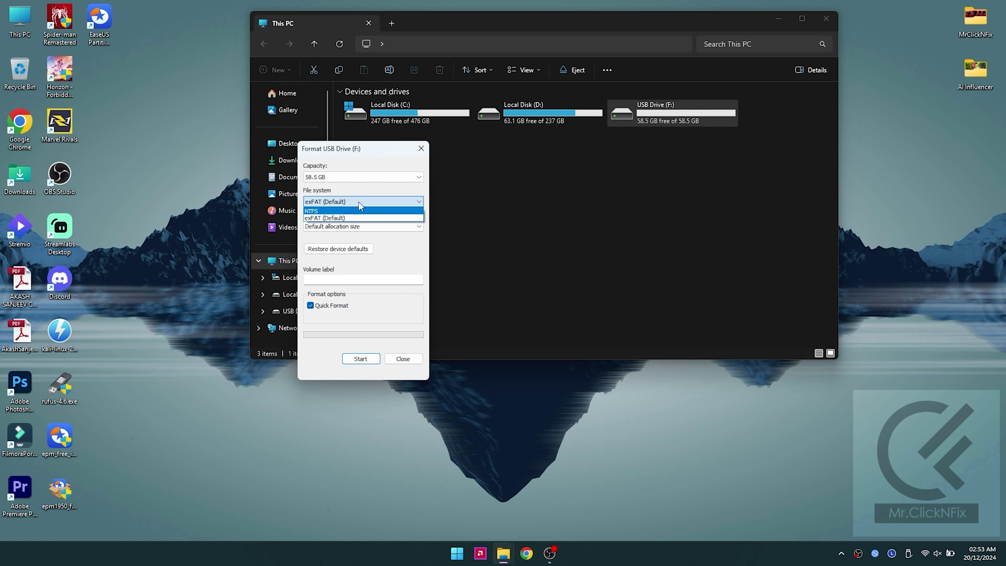
left_click(361, 205)
left_click(366, 202)
left_click(345, 210)
Step: Run the quick format, accepting the data-erase warning, and close the finished format window
left_click(360, 356)
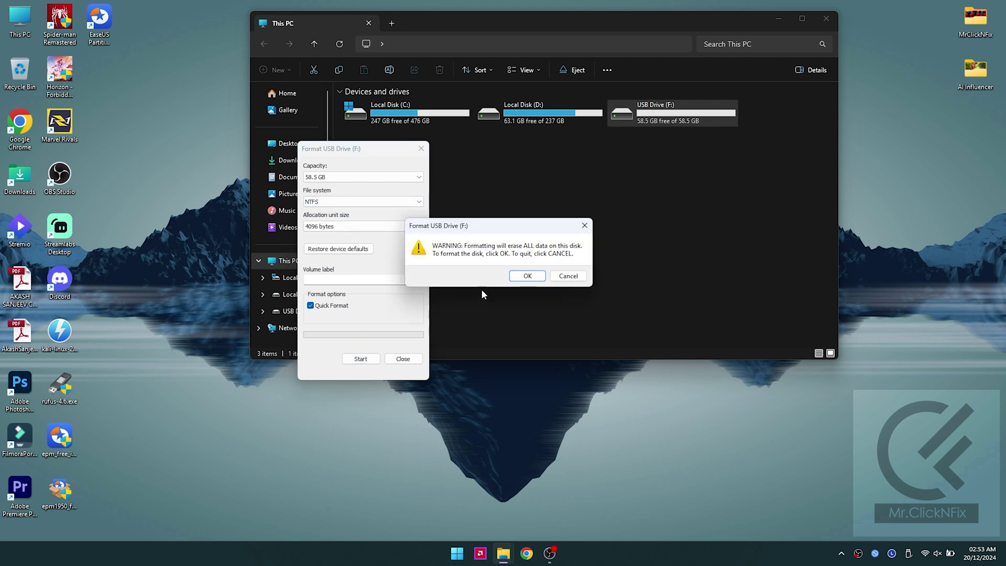
left_click(518, 279)
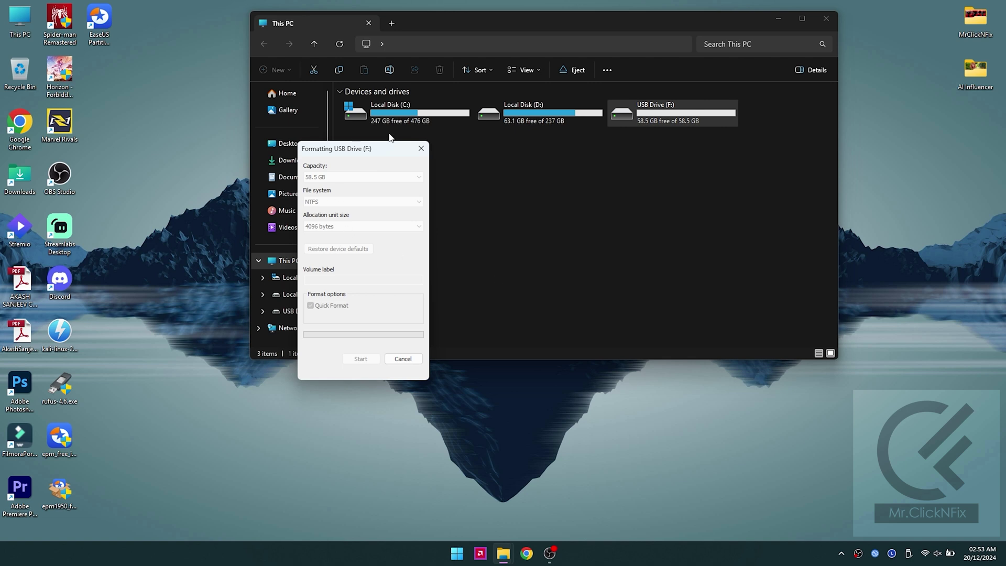
left_click(564, 274)
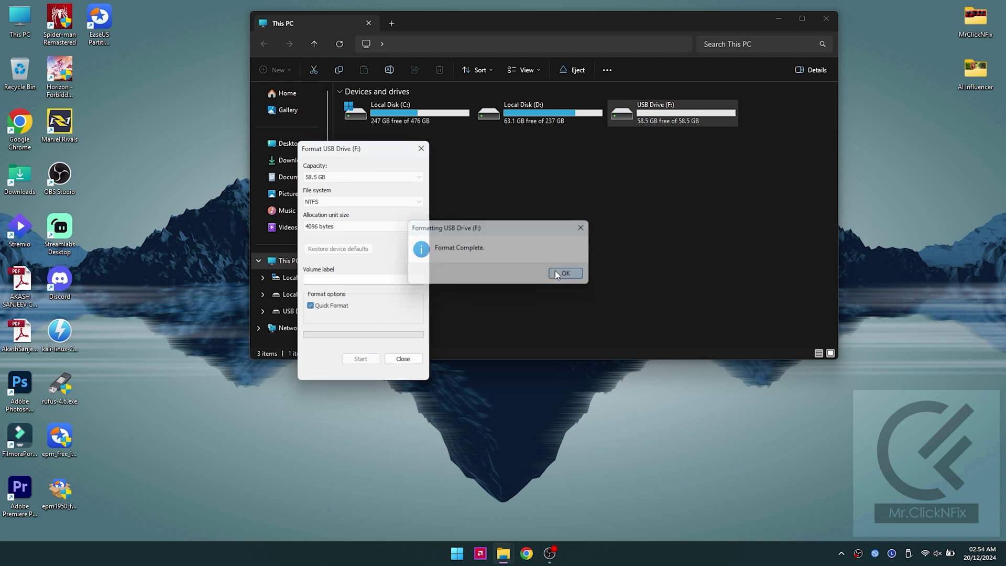
left_click(421, 149)
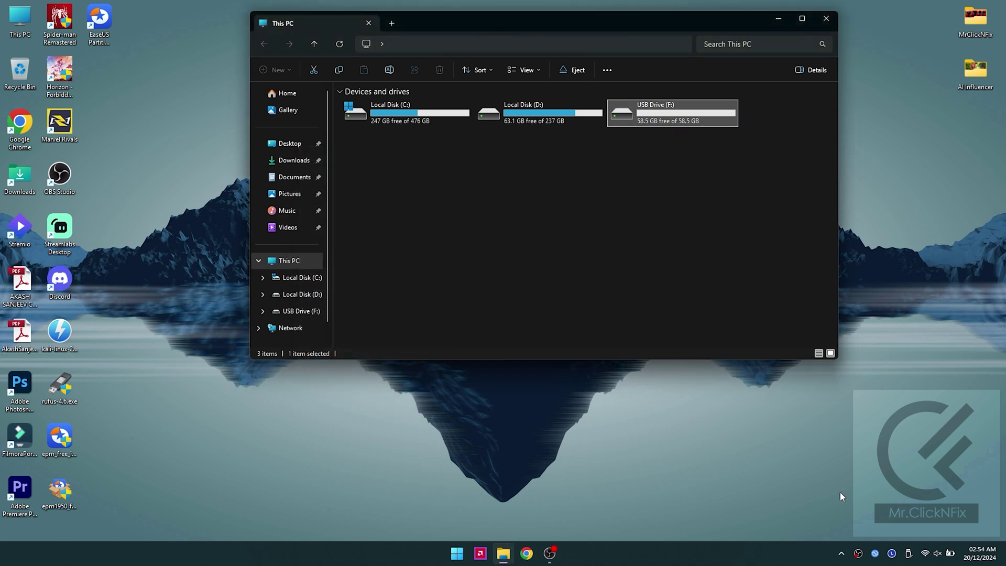
Step: Safely eject USB Drive (F:) and close File Explorer
left_click(908, 552)
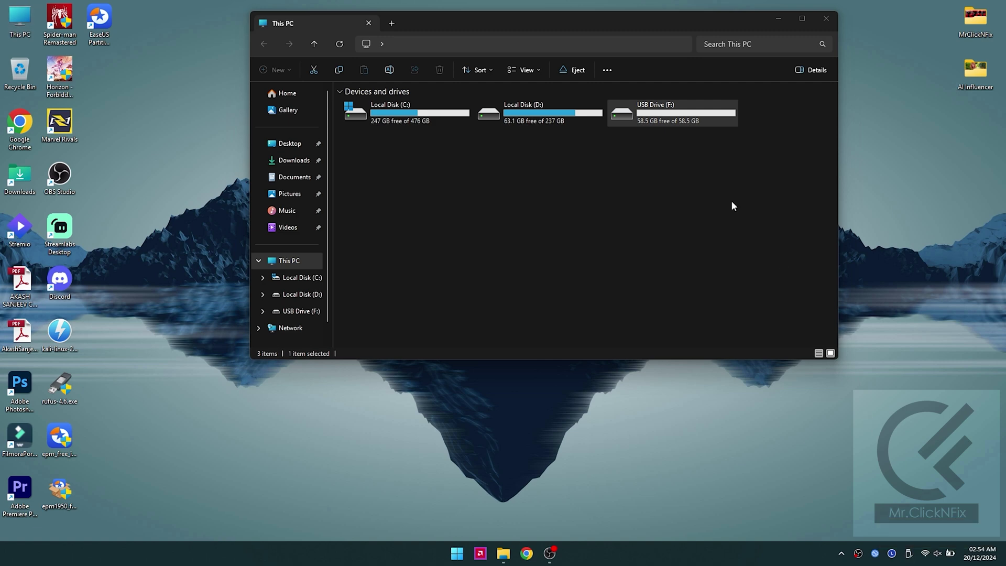
right_click(697, 112)
left_click(577, 70)
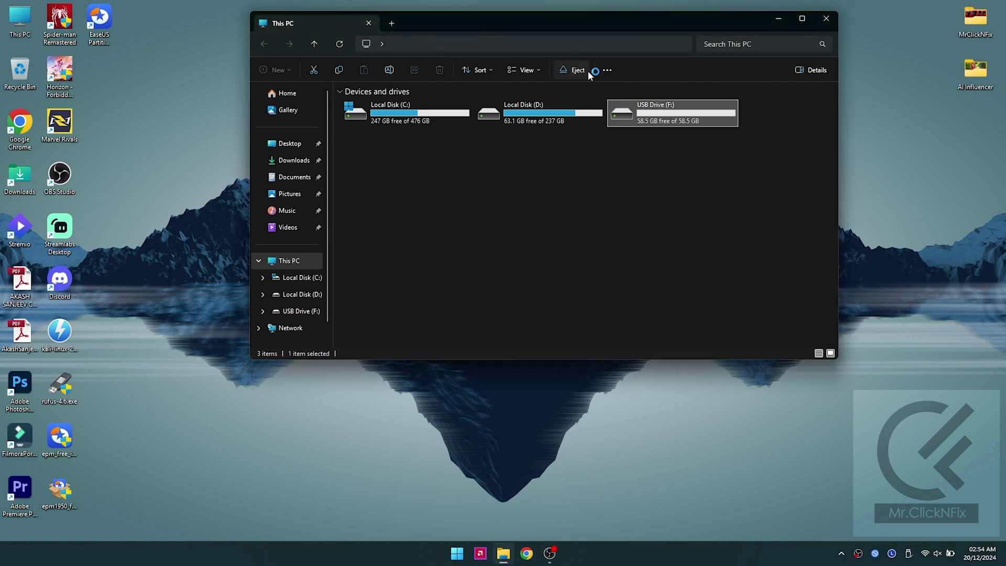
left_click(824, 20)
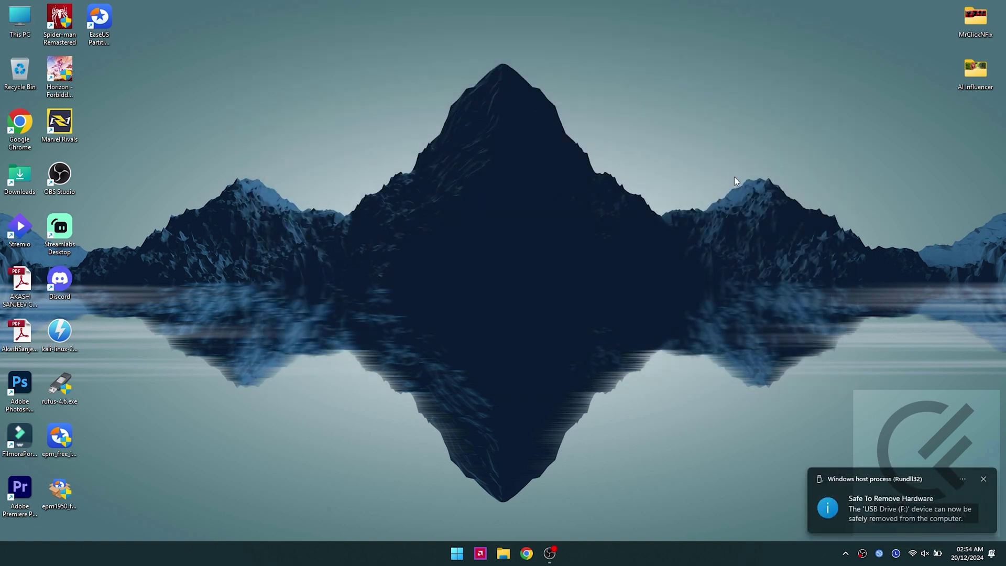